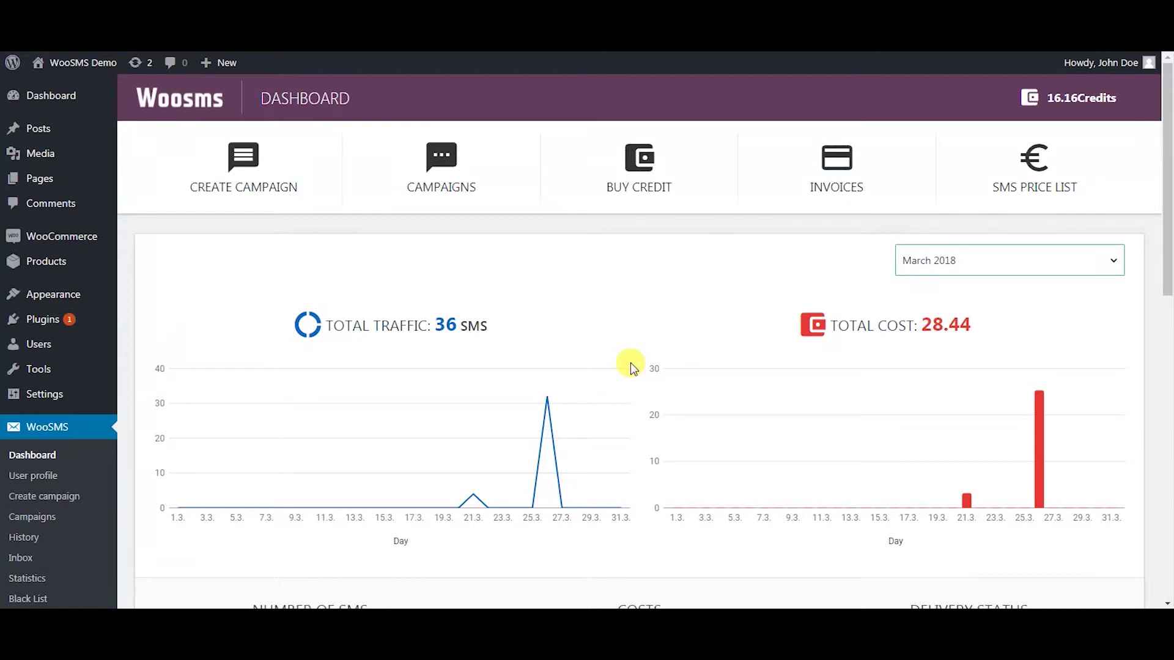
Step: Scroll down the WooSMS Dashboard to review the traffic and cost charts, the map and the Inbox
{"action": "middle_click", "coordinate": [632, 365]}
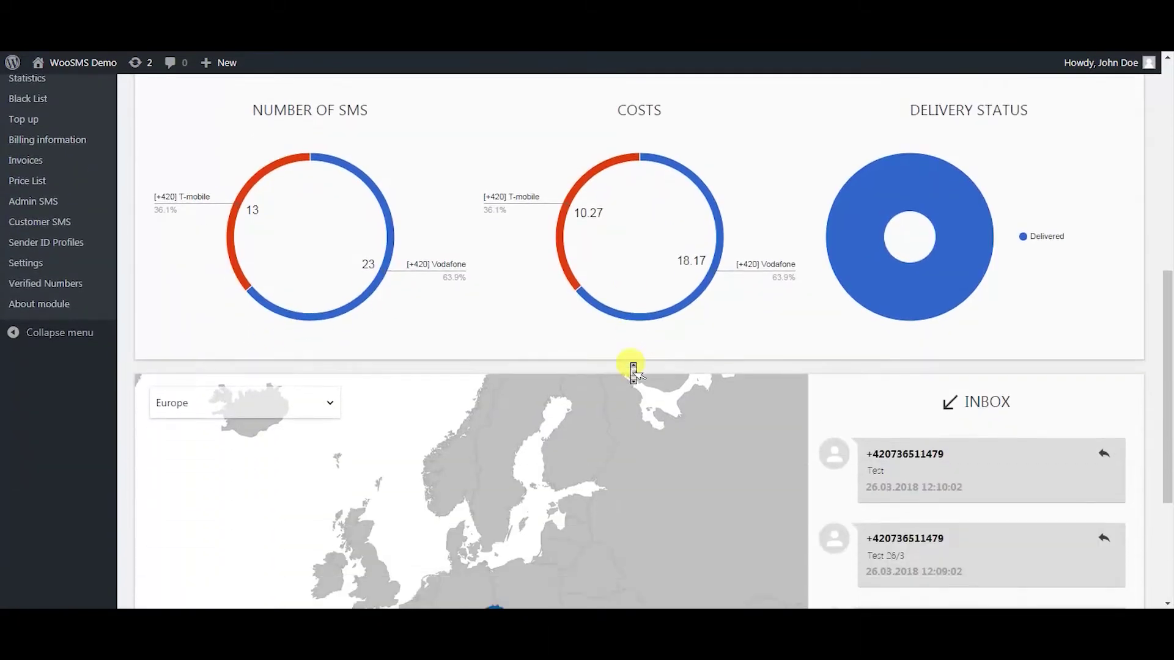
{"action": "scroll", "coordinate": [632, 367], "scroll_direction": "down", "scroll_amount": 4}
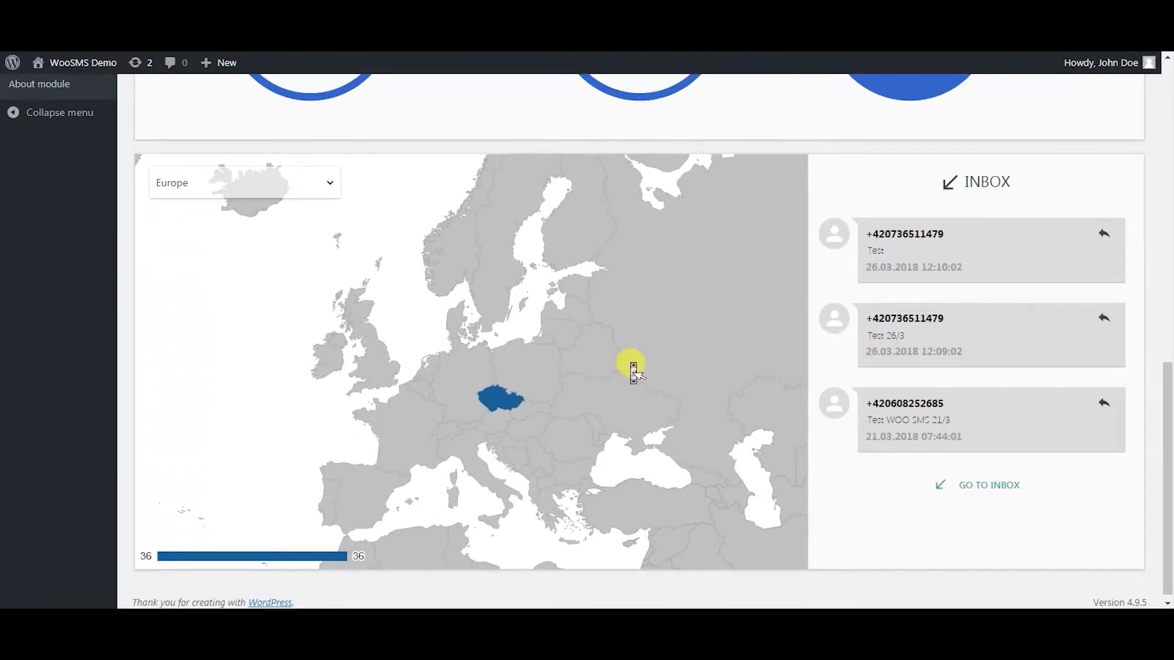
{"action": "scroll", "coordinate": [632, 367], "scroll_direction": "down", "scroll_amount": 1}
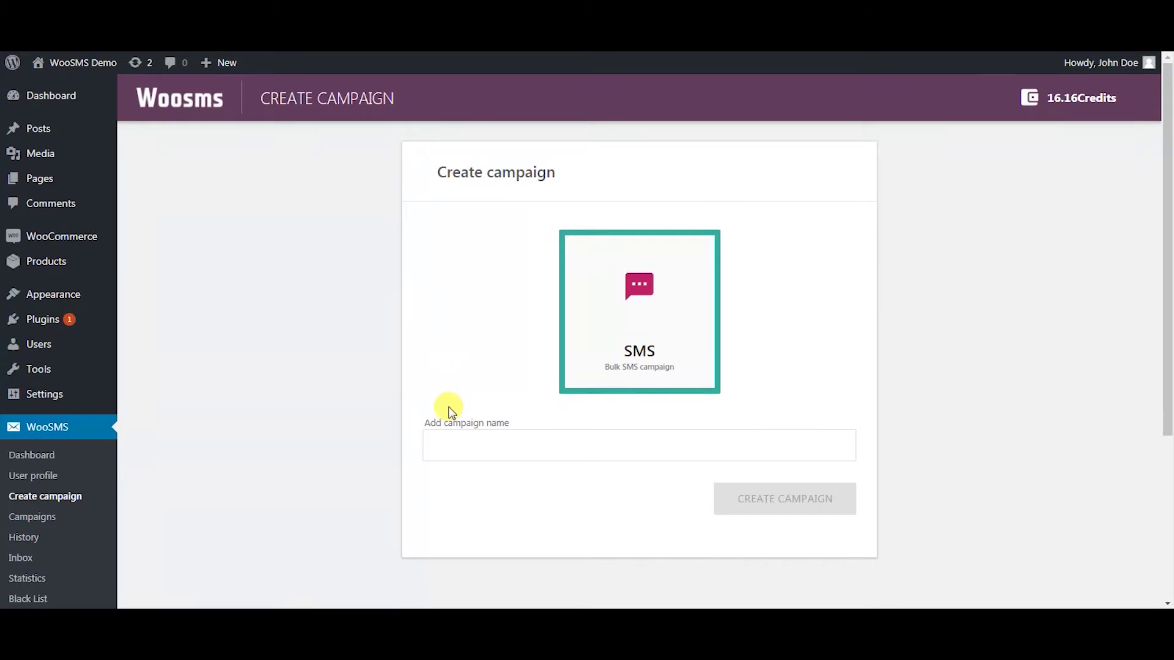
Step: Create a bulk SMS campaign named 'woosms campaign' and view its Address Book recipient groups
{"action": "left_click", "coordinate": [444, 436]}
{"action": "type", "text": "woosms campaign"}
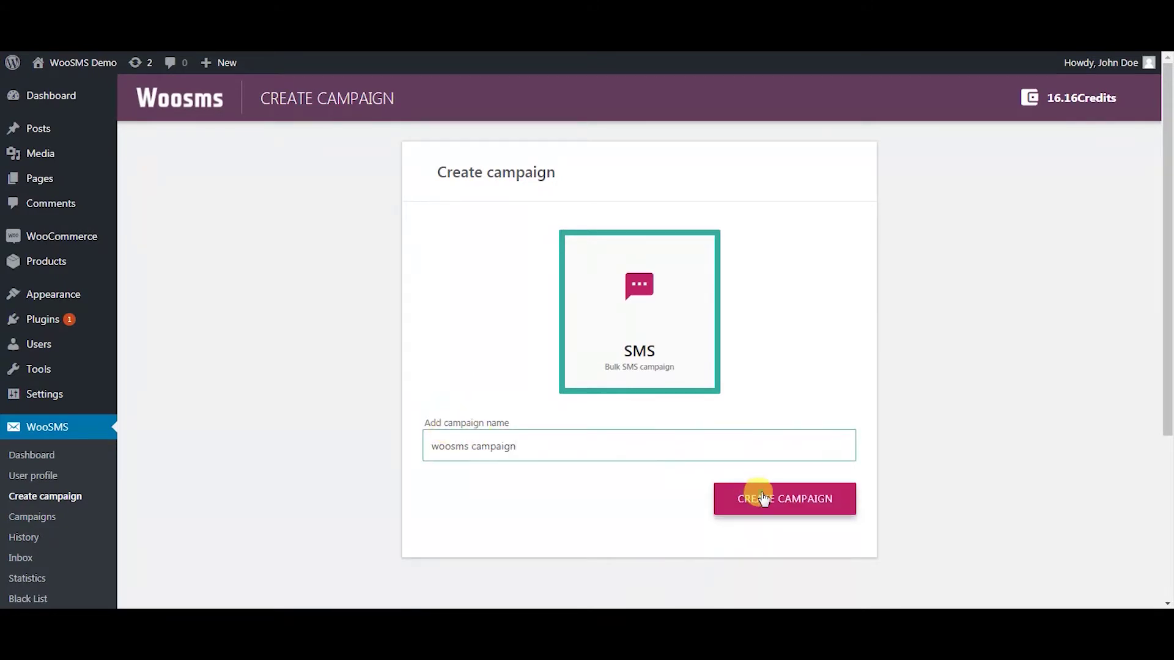
{"action": "left_click", "coordinate": [761, 492]}
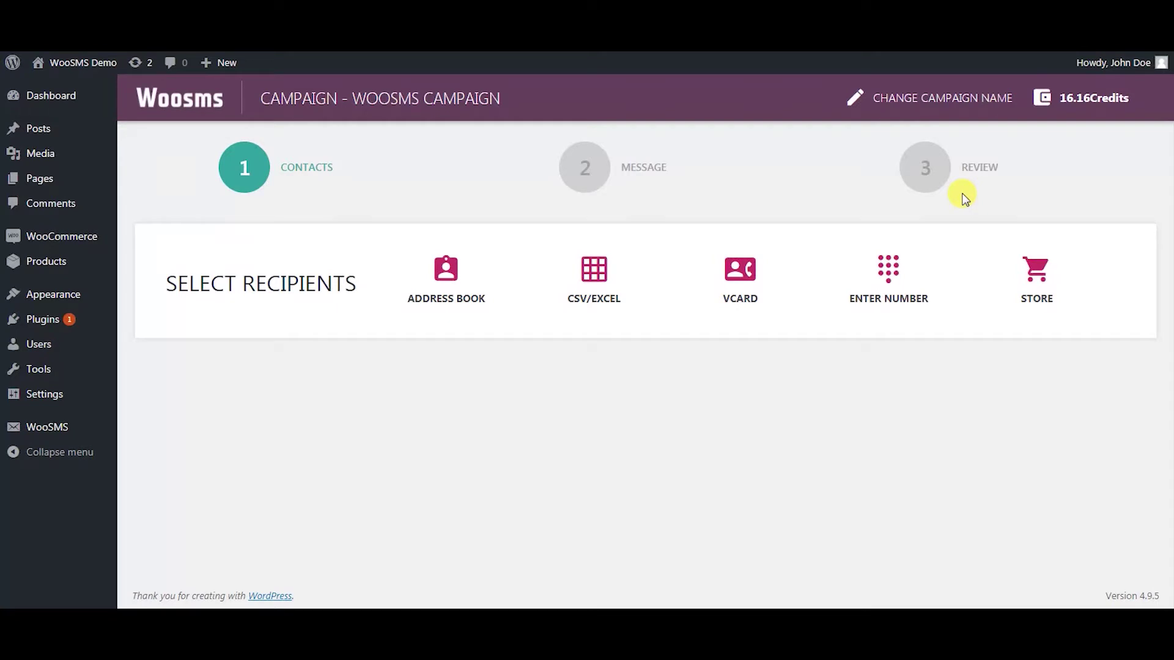
{"action": "left_click", "coordinate": [477, 299]}
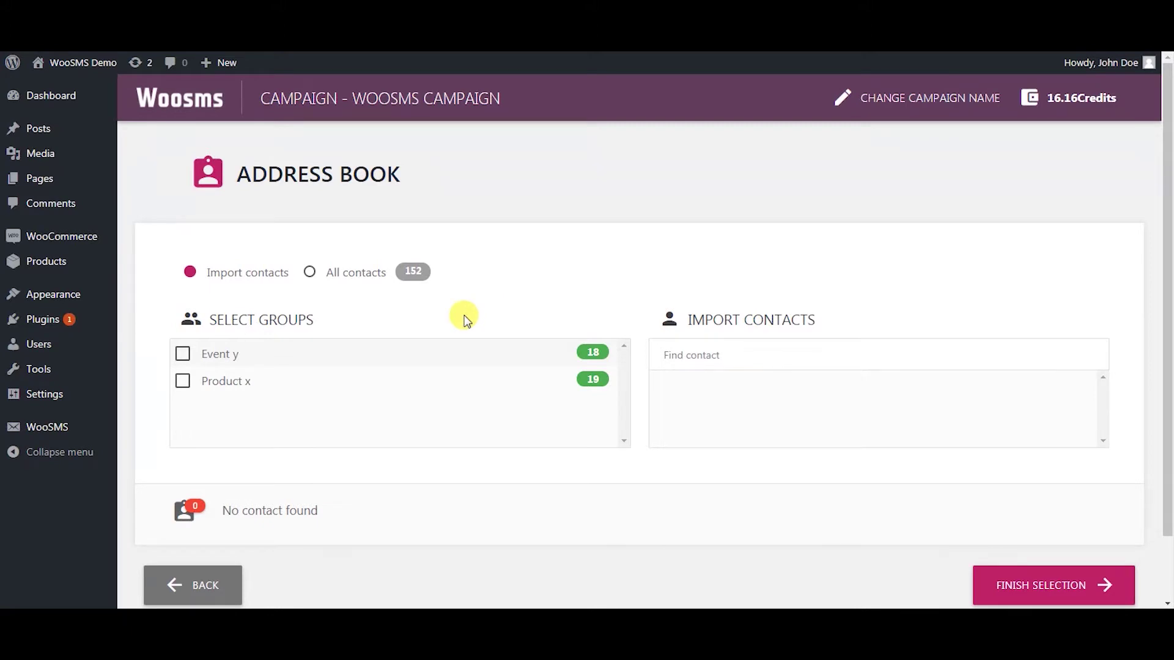
Step: Upload the contacts_uk.xlsx recipient file with United Kingdom as the country
{"action": "left_click", "coordinate": [218, 585]}
{"action": "left_click", "coordinate": [586, 309]}
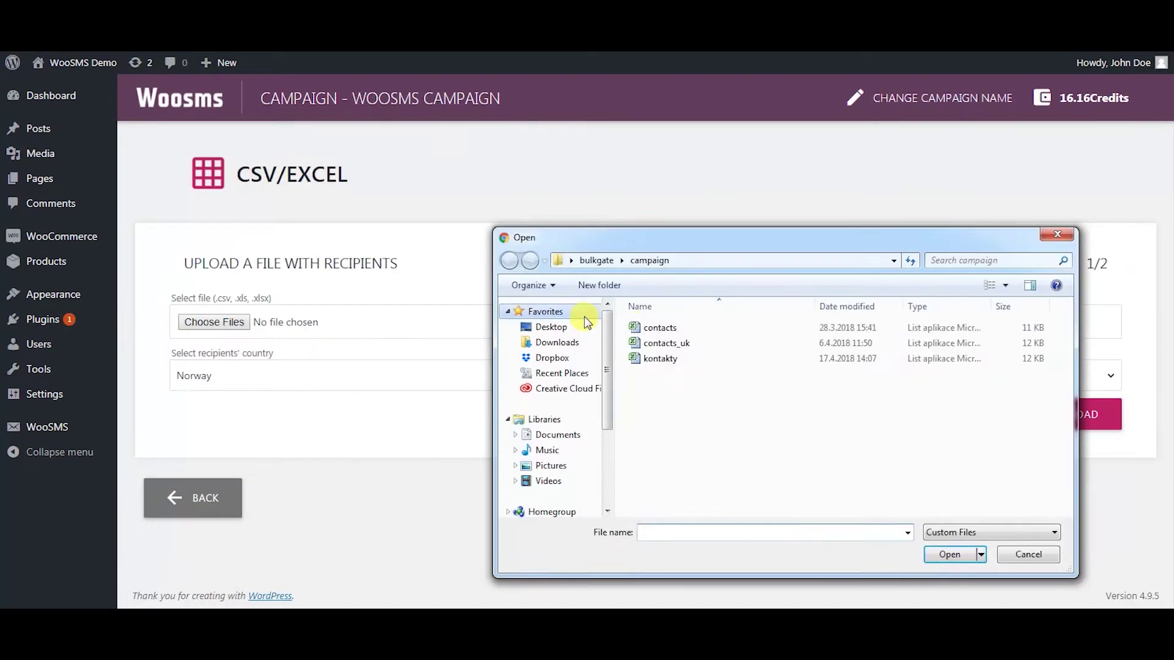
{"action": "double_click", "coordinate": [639, 326]}
{"action": "left_click", "coordinate": [637, 374]}
{"action": "key", "text": "u"}
{"action": "key", "text": "Down"}
{"action": "key", "text": "Down"}
{"action": "key", "text": "Down"}
{"action": "key", "text": "Return"}
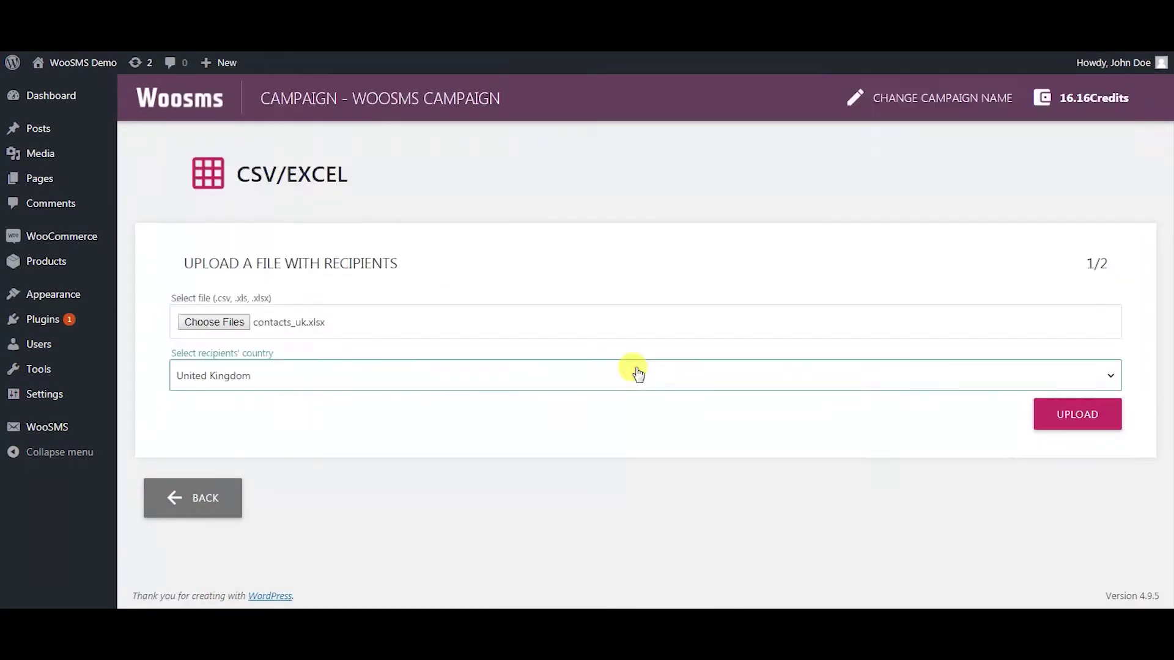
{"action": "left_click", "coordinate": [1043, 413]}
Step: Mark the file's columns as First name, Mobile phone and Email, then save the recipients
{"action": "left_click", "coordinate": [231, 513]}
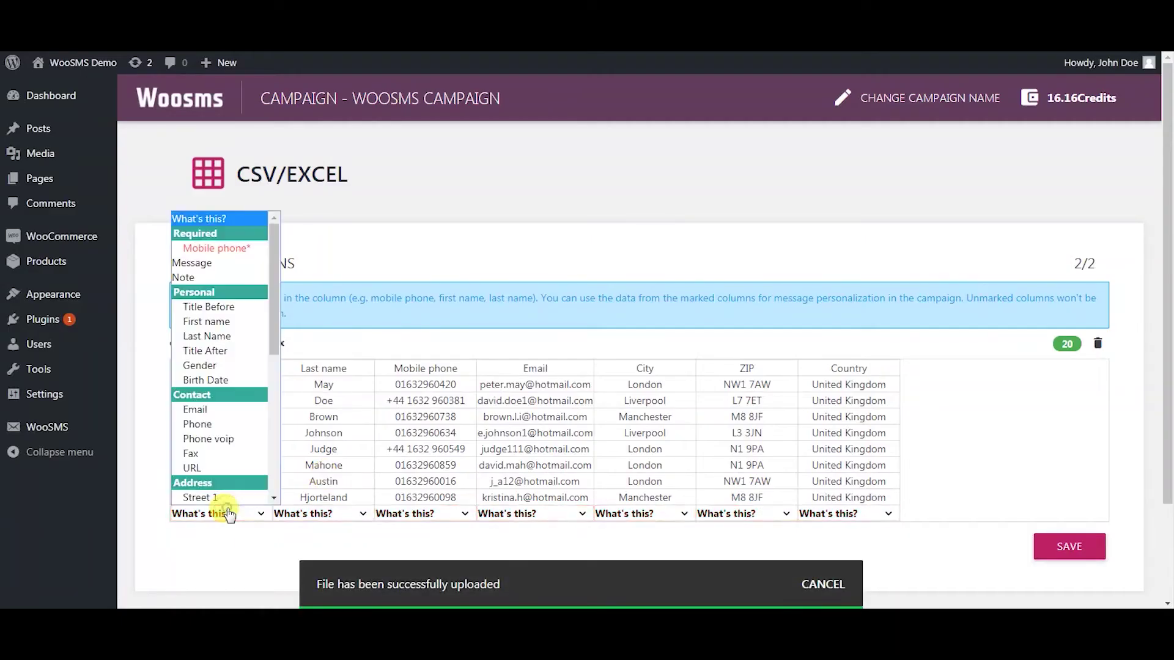
{"action": "key", "text": "f"}
{"action": "key", "text": "Return"}
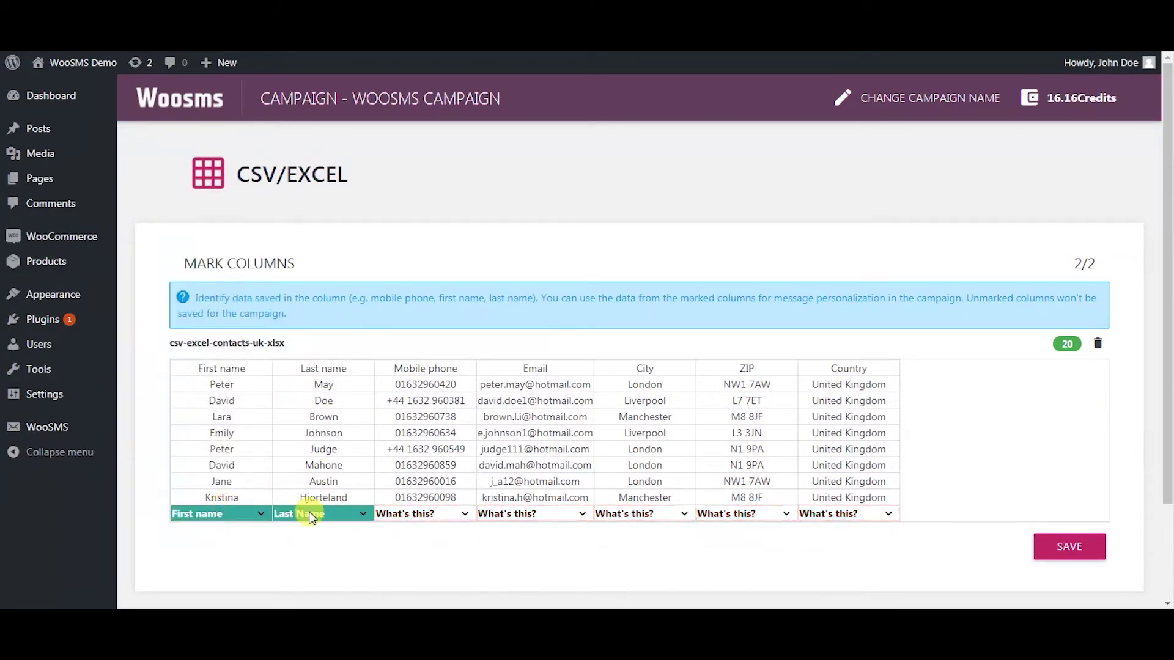
{"action": "left_click", "coordinate": [388, 514]}
{"action": "key", "text": "m"}
{"action": "key", "text": "Return"}
{"action": "left_click", "coordinate": [489, 513]}
{"action": "key", "text": "e"}
{"action": "key", "text": "Return"}
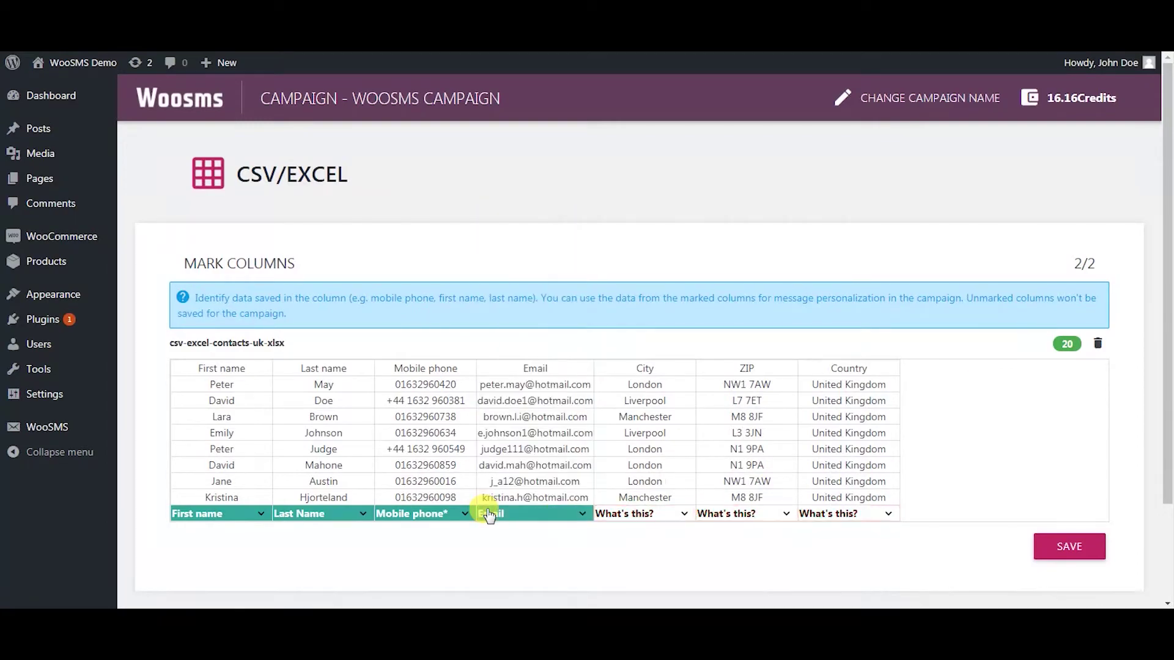
{"action": "left_click", "coordinate": [1070, 546]}
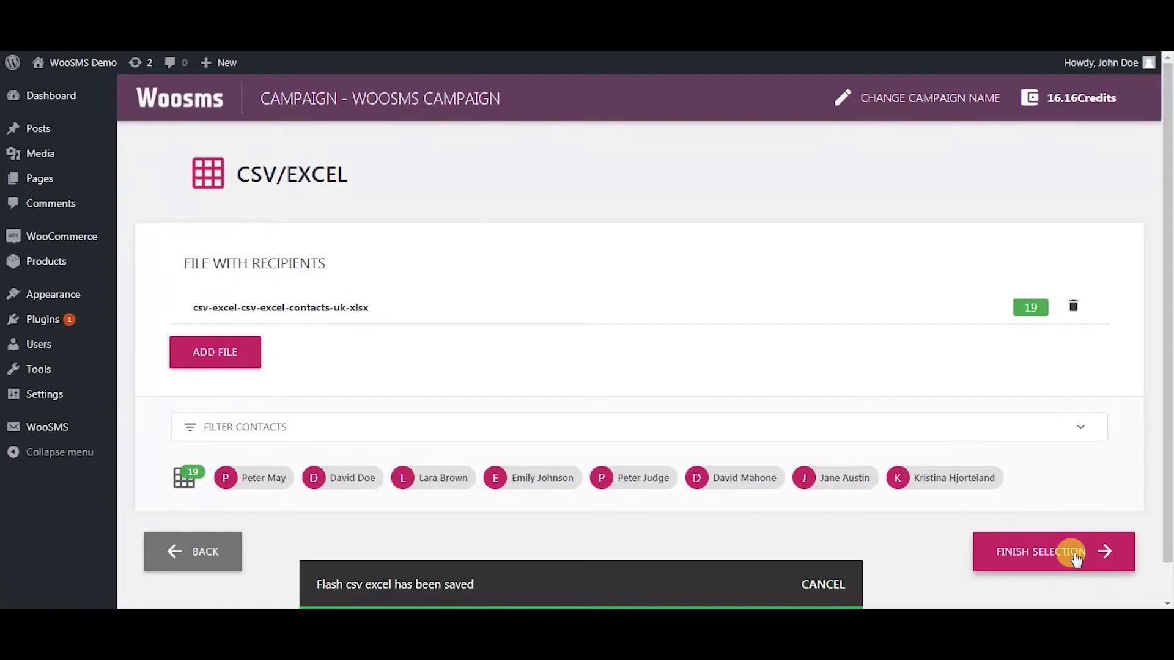
{"action": "left_click", "coordinate": [1076, 560]}
Step: Preview the vCard and Enter Number recipient options, then continue with the 19 recipients
{"action": "left_click", "coordinate": [751, 297]}
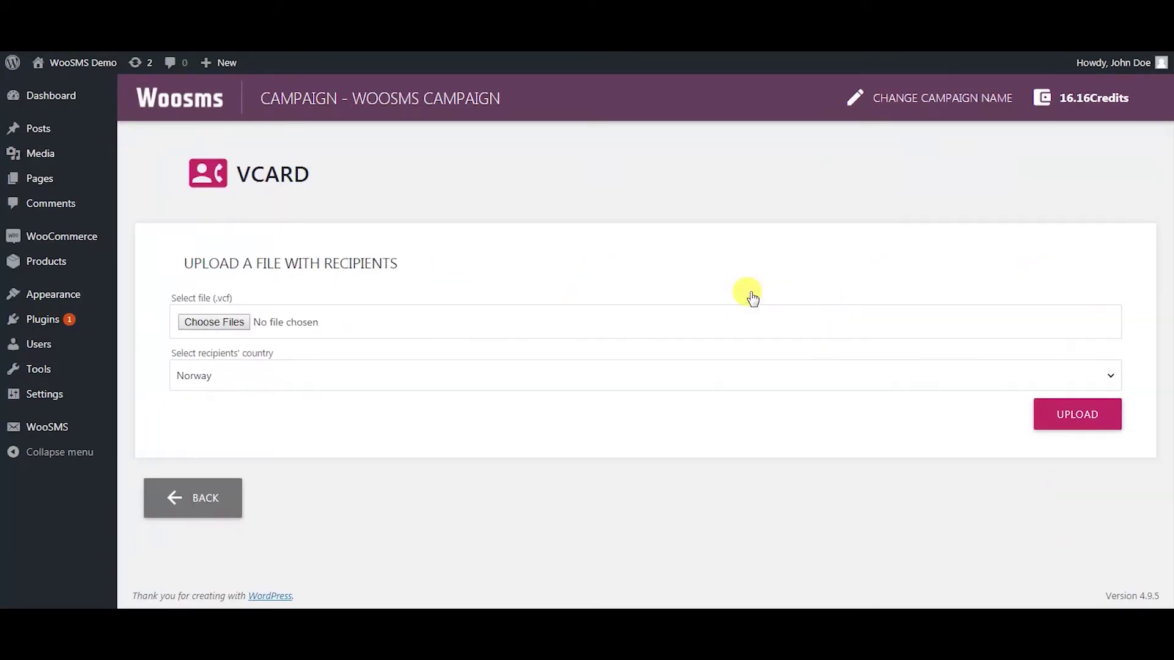
{"action": "left_click", "coordinate": [234, 489]}
{"action": "left_click", "coordinate": [869, 269]}
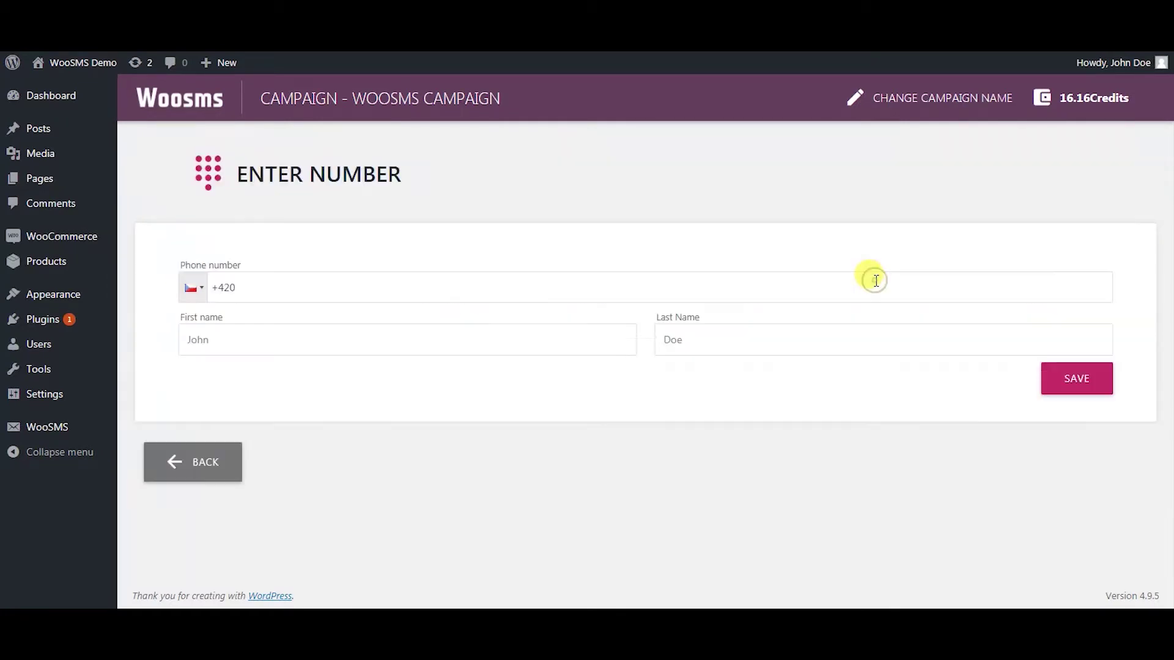
{"action": "left_click", "coordinate": [189, 452]}
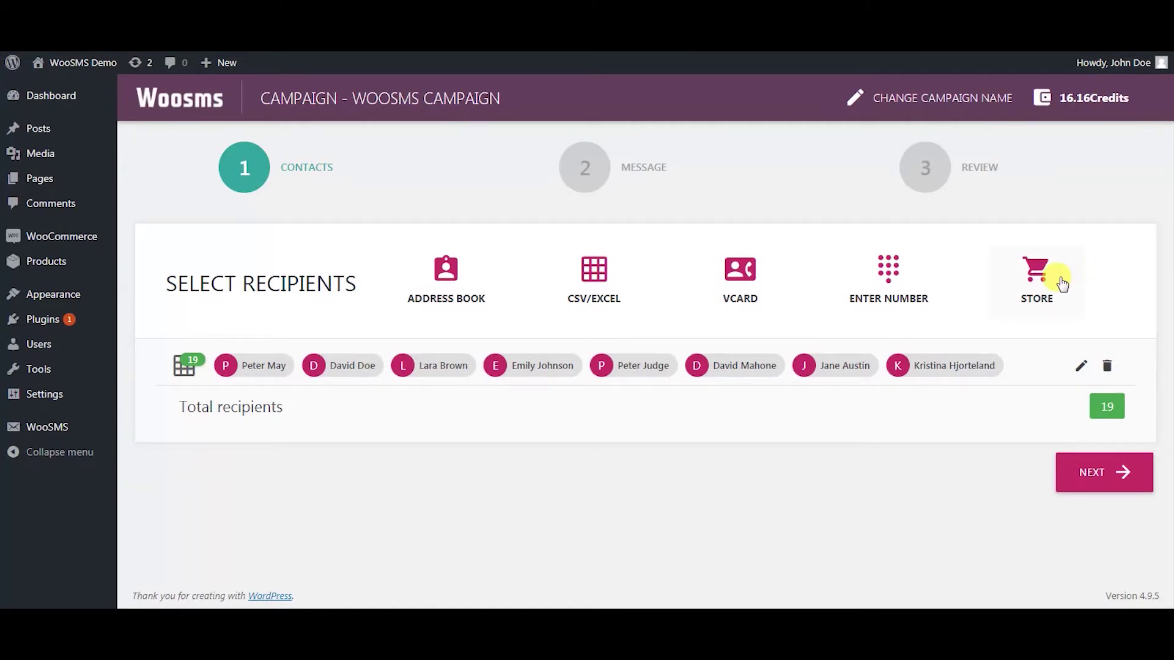
{"action": "left_click", "coordinate": [1100, 482]}
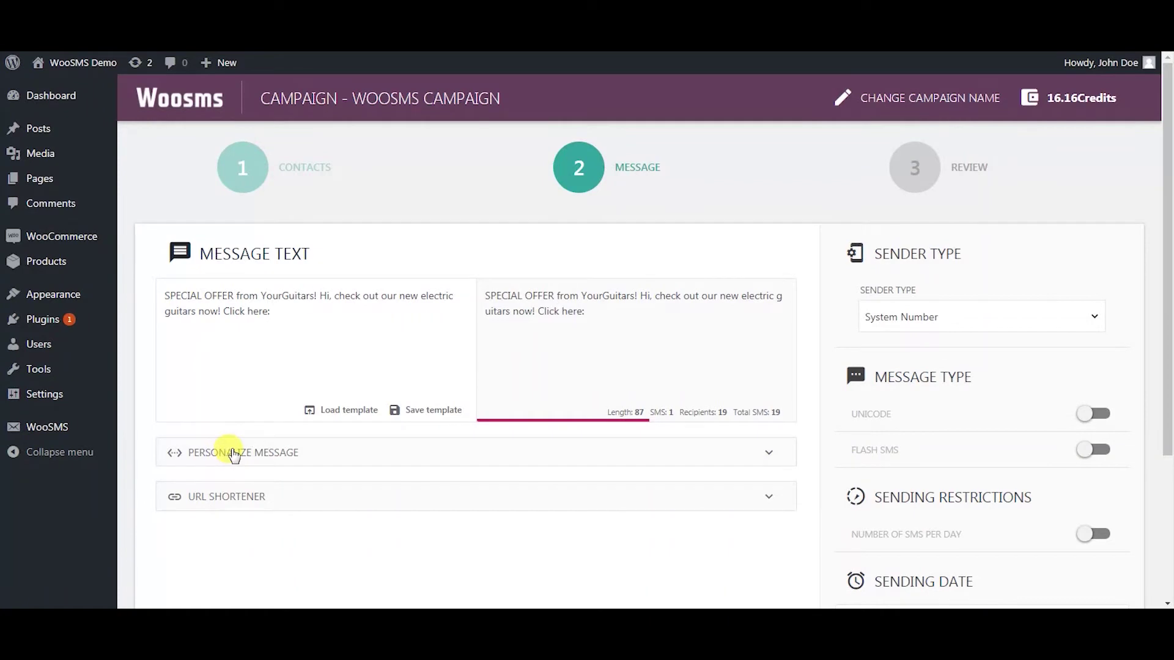
Step: Insert the <first_name> and <last_name> variables after 'Hi' in the campaign message
{"action": "left_click", "coordinate": [235, 454]}
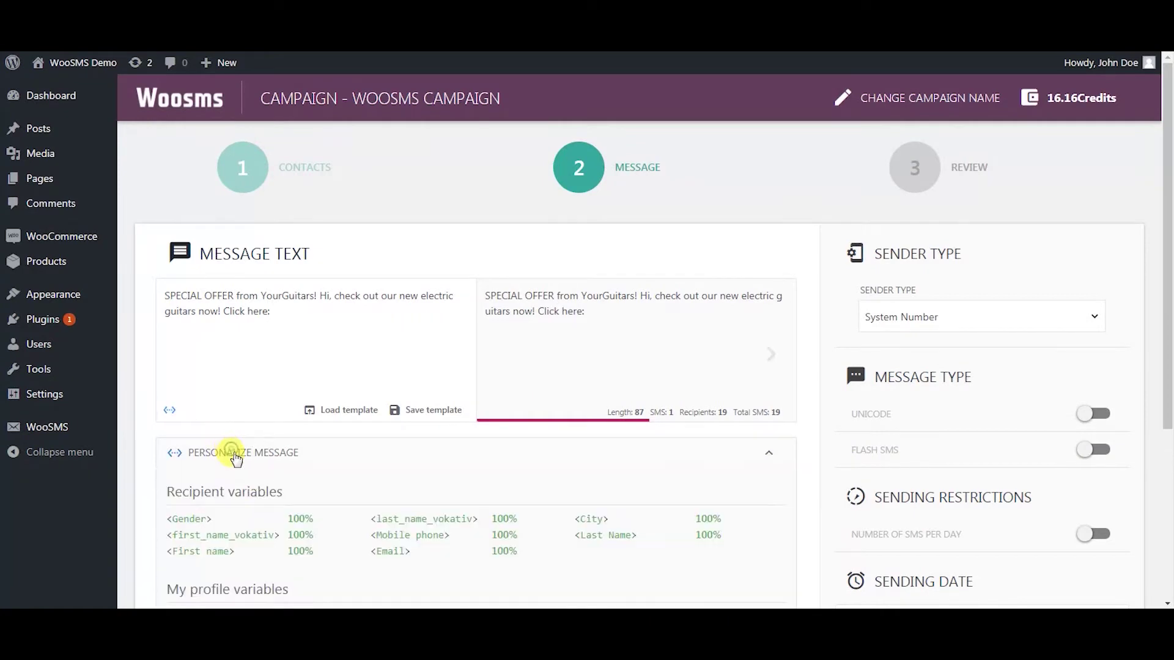
{"action": "left_click", "coordinate": [330, 297]}
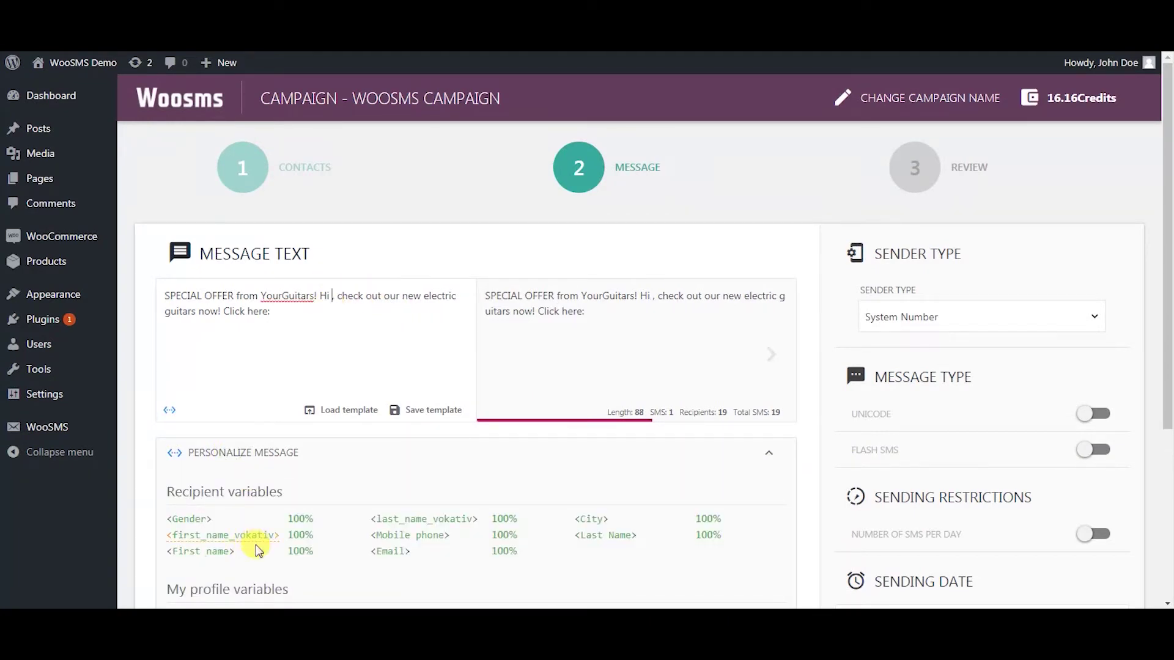
{"action": "left_click", "coordinate": [229, 553]}
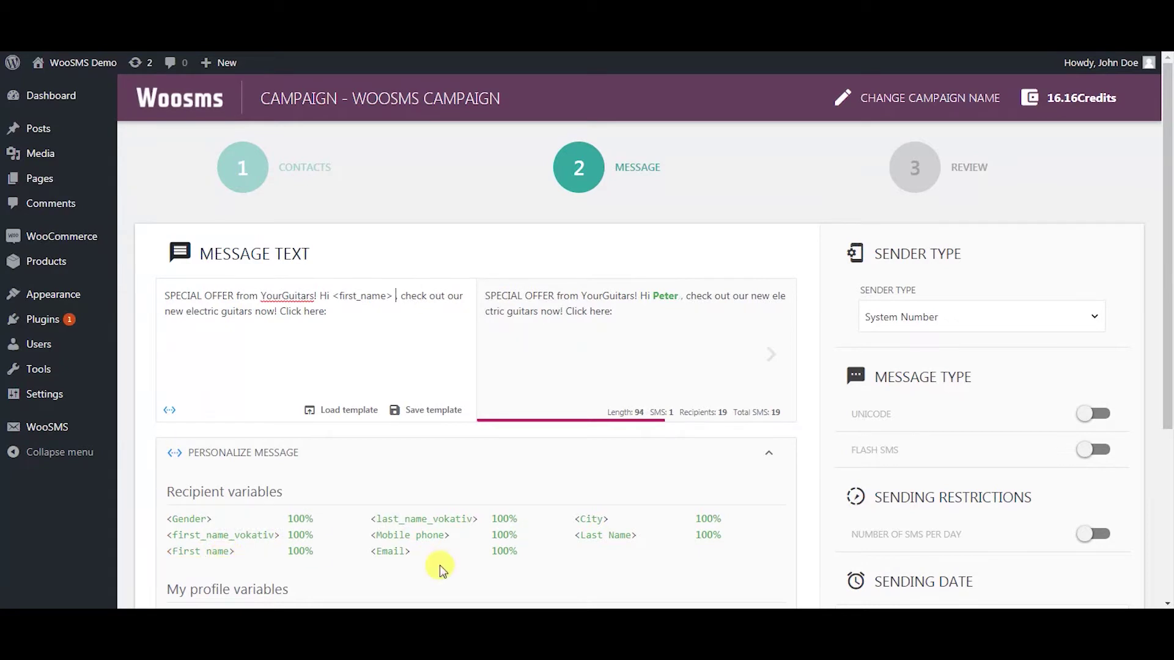
{"action": "left_click", "coordinate": [585, 543]}
{"action": "scroll", "coordinate": [584, 542], "scroll_direction": "down", "scroll_amount": 3}
{"action": "left_click", "coordinate": [397, 510]}
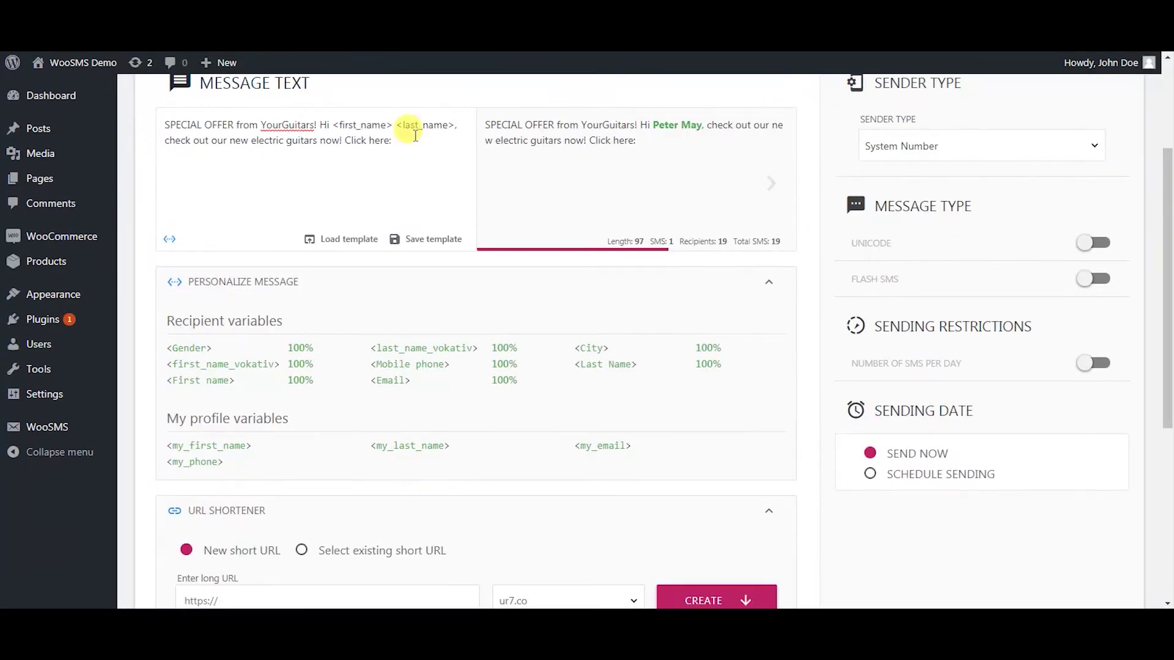
{"action": "scroll", "coordinate": [428, 147], "scroll_direction": "up", "scroll_amount": 3}
{"action": "scroll", "coordinate": [432, 236], "scroll_direction": "down", "scroll_amount": 4}
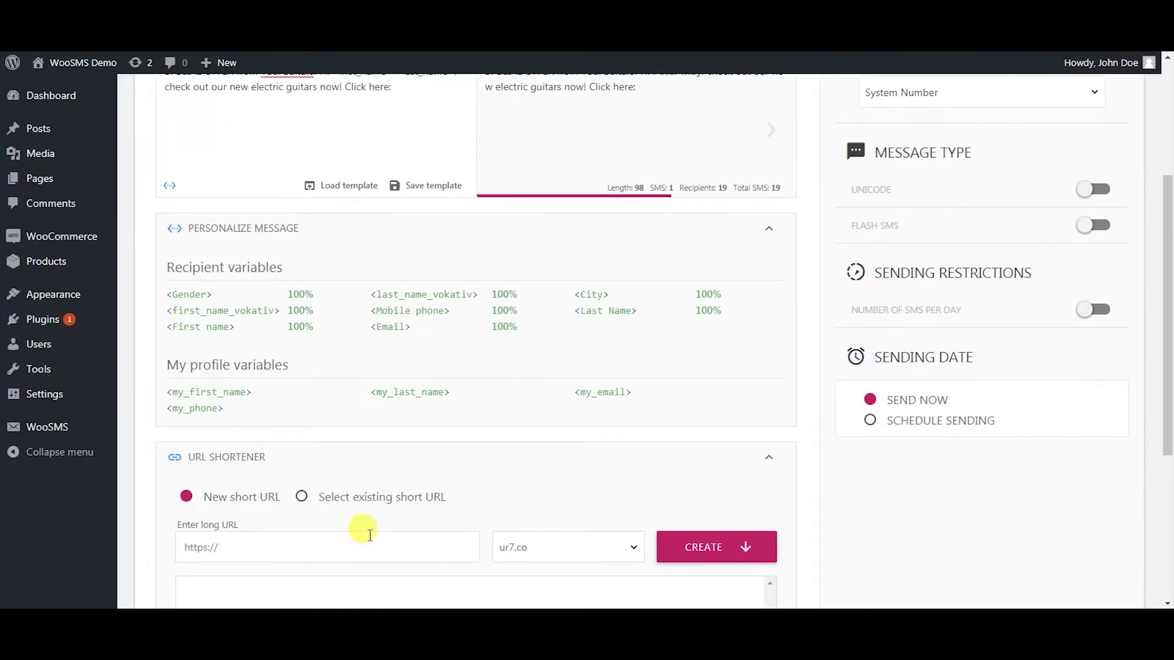
{"action": "left_click", "coordinate": [365, 532]}
{"action": "type", "text": "https://www.bulkgate.com/en/solutions/smart-sms/"}
{"action": "left_click", "coordinate": [558, 546]}
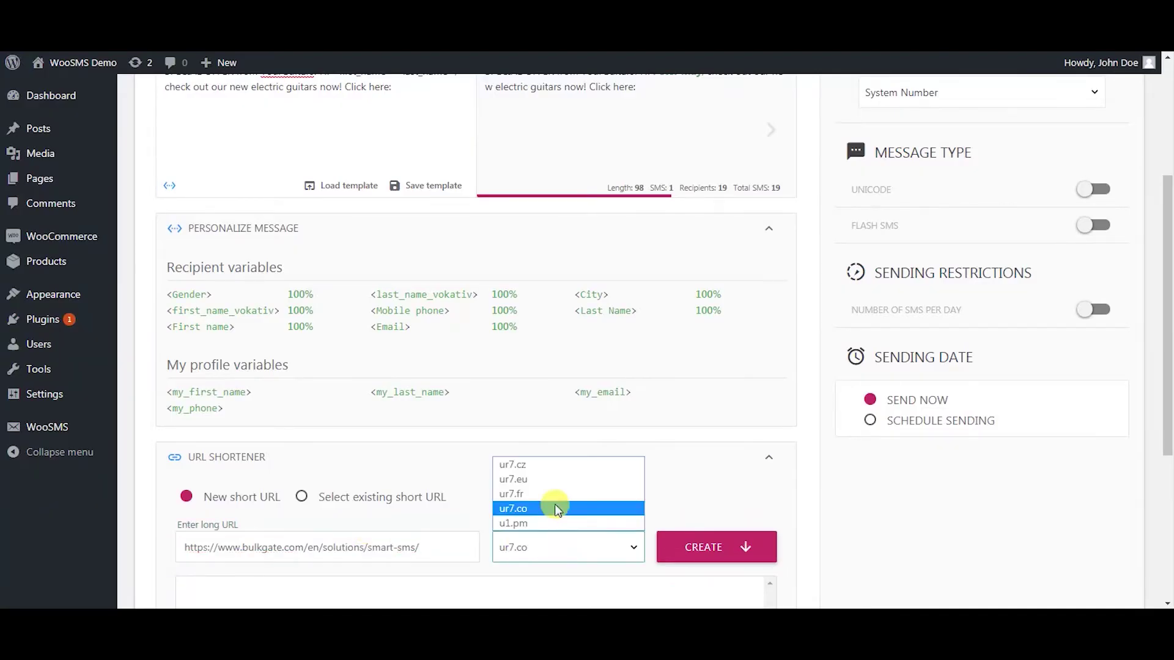
{"action": "left_click", "coordinate": [542, 480]}
{"action": "left_click", "coordinate": [724, 550]}
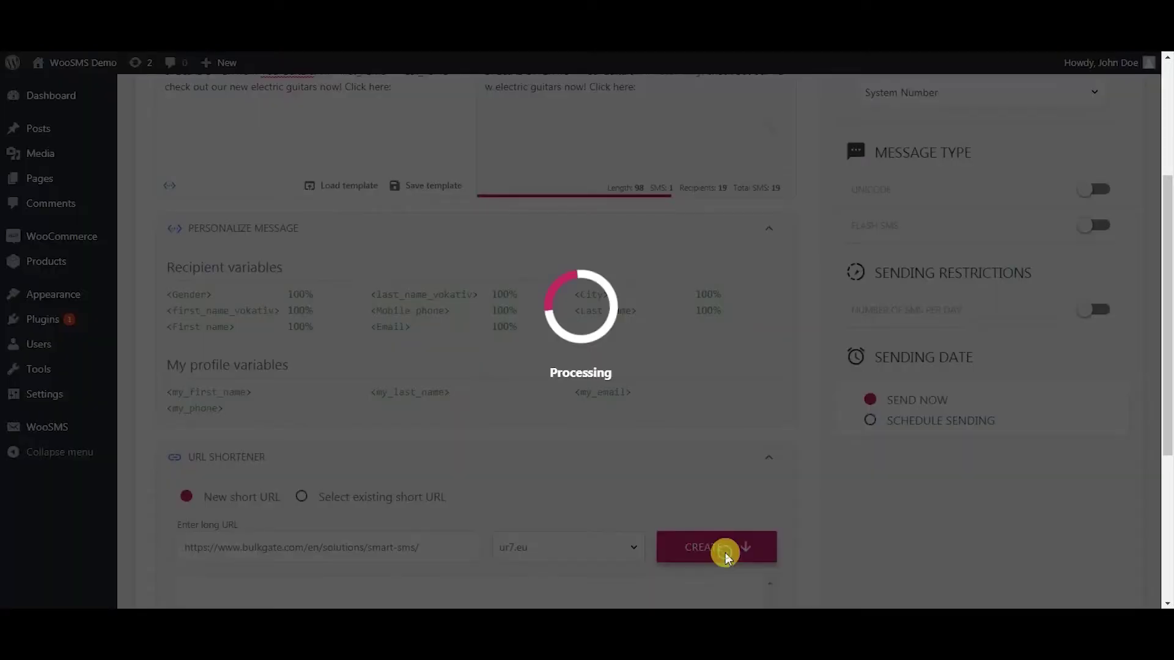
{"action": "scroll", "coordinate": [728, 538], "scroll_direction": "down", "scroll_amount": 2}
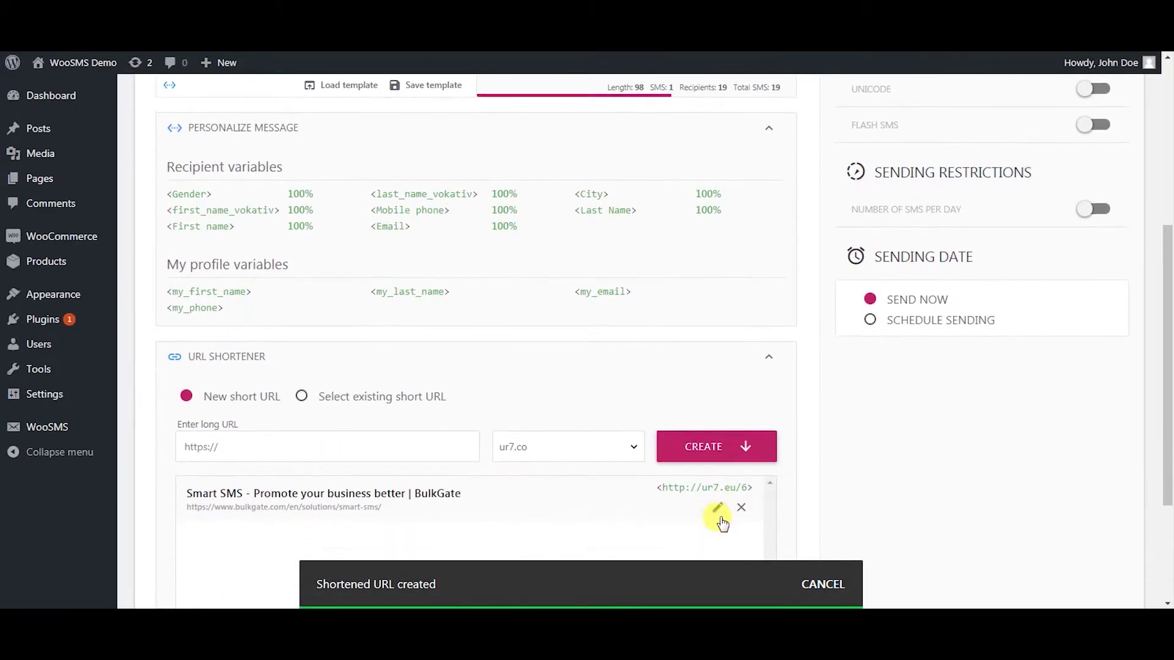
{"action": "left_click", "coordinate": [704, 487]}
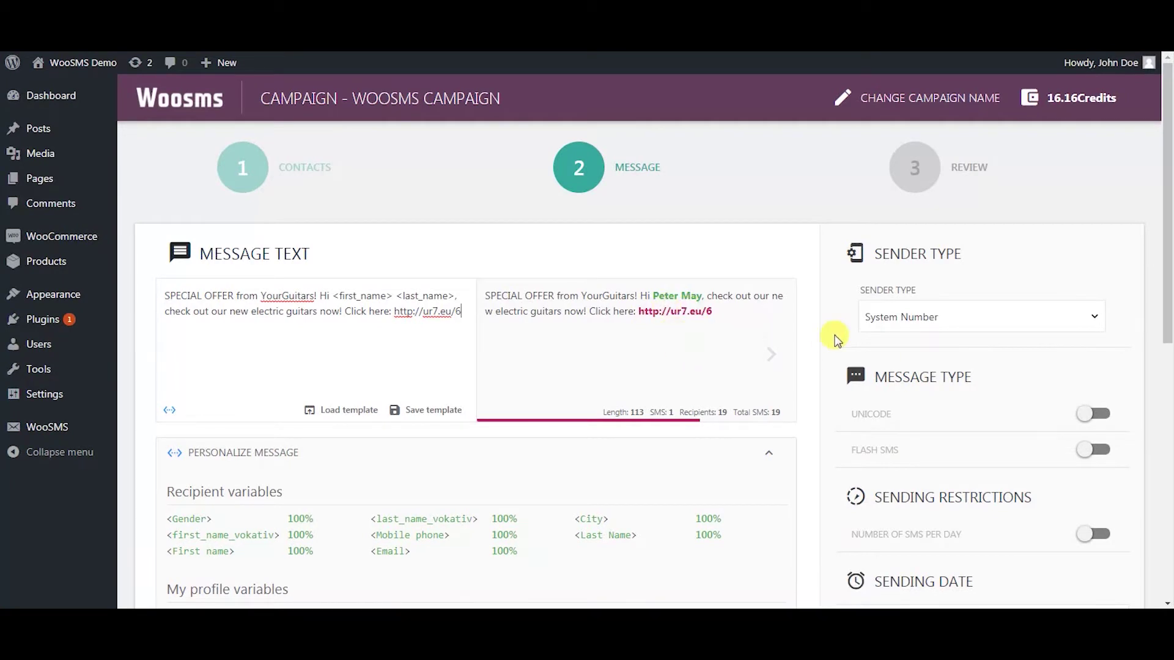
{"action": "left_click", "coordinate": [956, 331]}
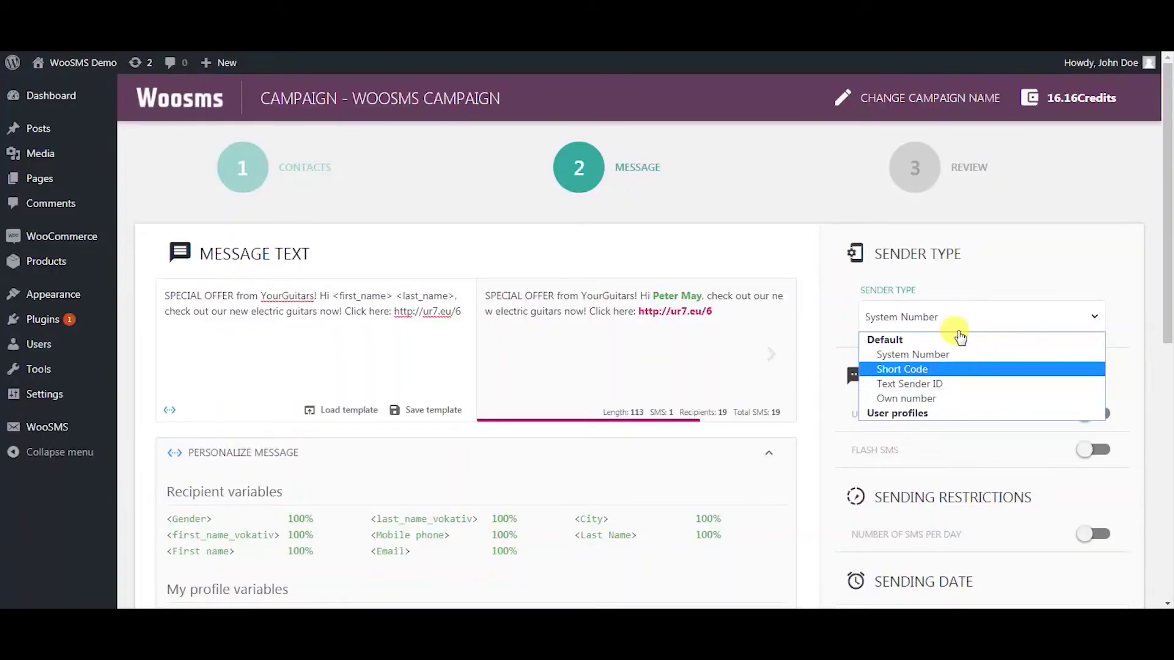
{"action": "left_click", "coordinate": [957, 324]}
{"action": "scroll", "coordinate": [958, 324], "scroll_direction": "down", "scroll_amount": 3}
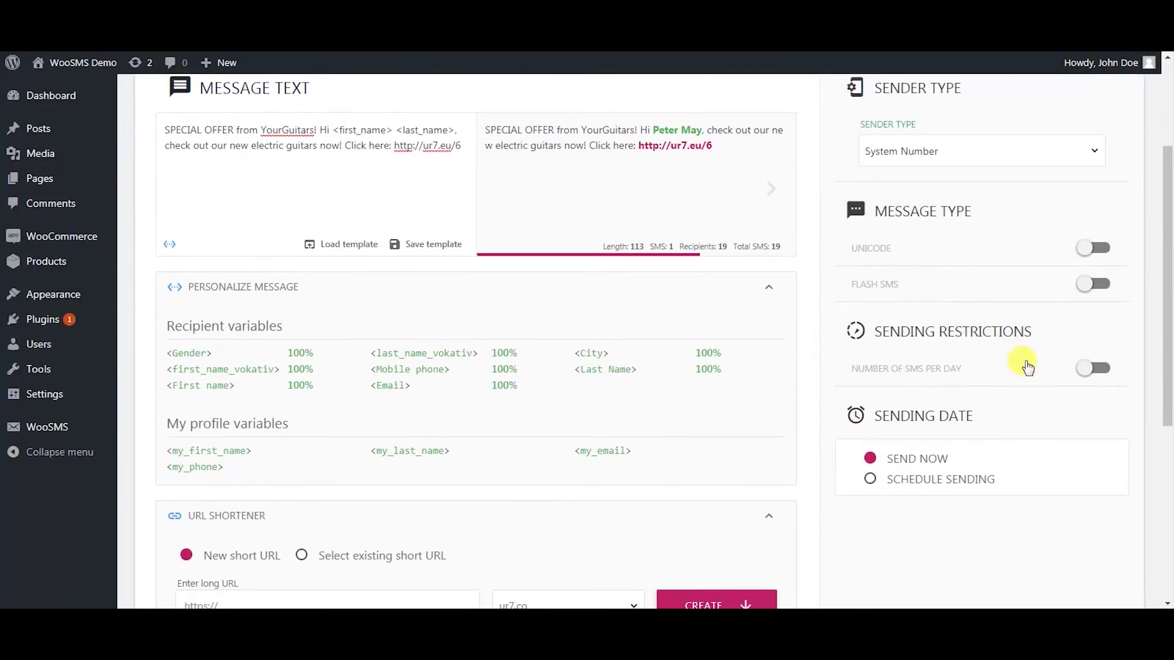
{"action": "scroll", "coordinate": [1038, 376], "scroll_direction": "down", "scroll_amount": 1}
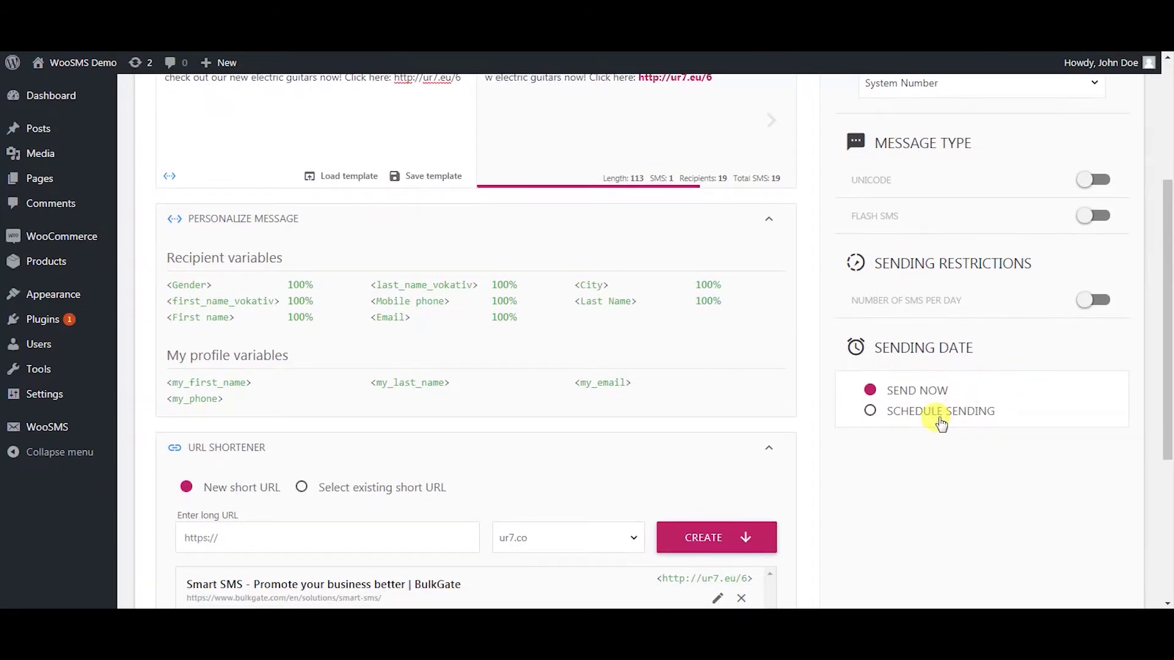
{"action": "scroll", "coordinate": [941, 425], "scroll_direction": "down", "scroll_amount": 4}
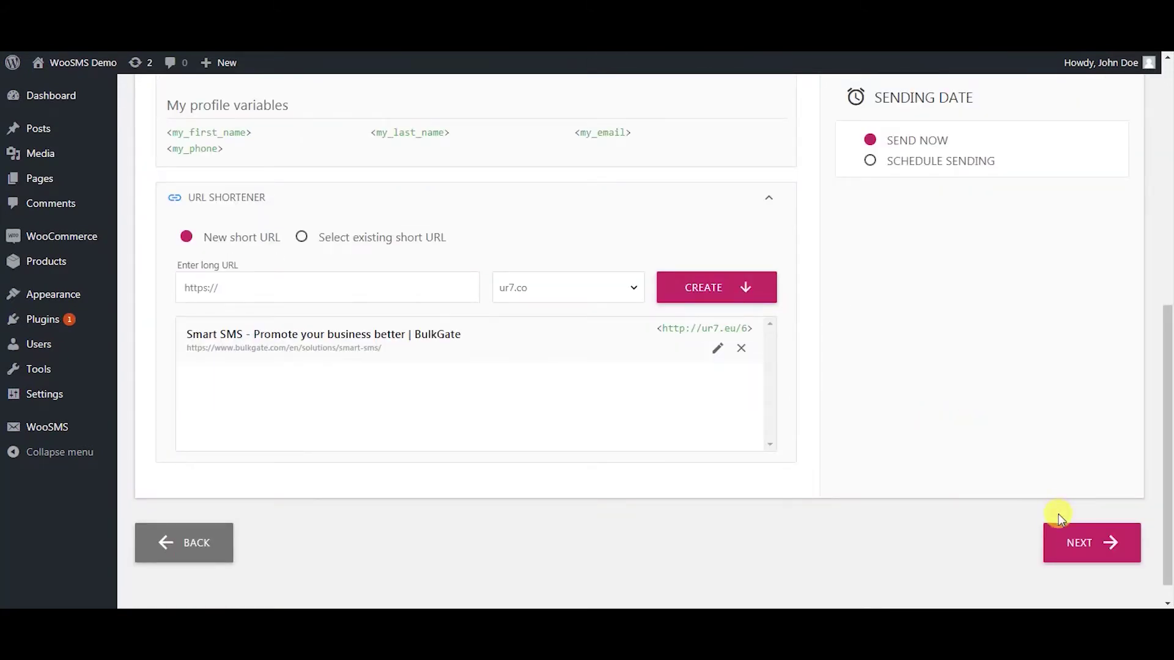
{"action": "left_click", "coordinate": [1063, 545]}
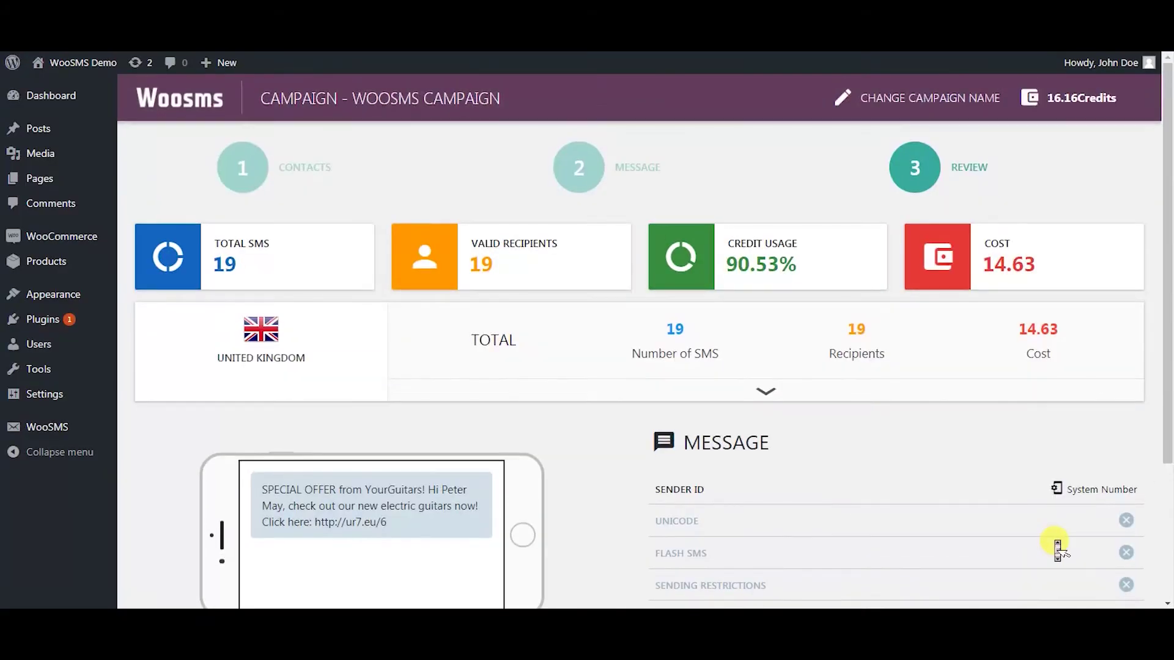
Step: Review the 19-SMS campaign costing 14.63, dismiss the test-send dialog, and send it
{"action": "scroll", "coordinate": [1058, 547], "scroll_direction": "down", "scroll_amount": 1}
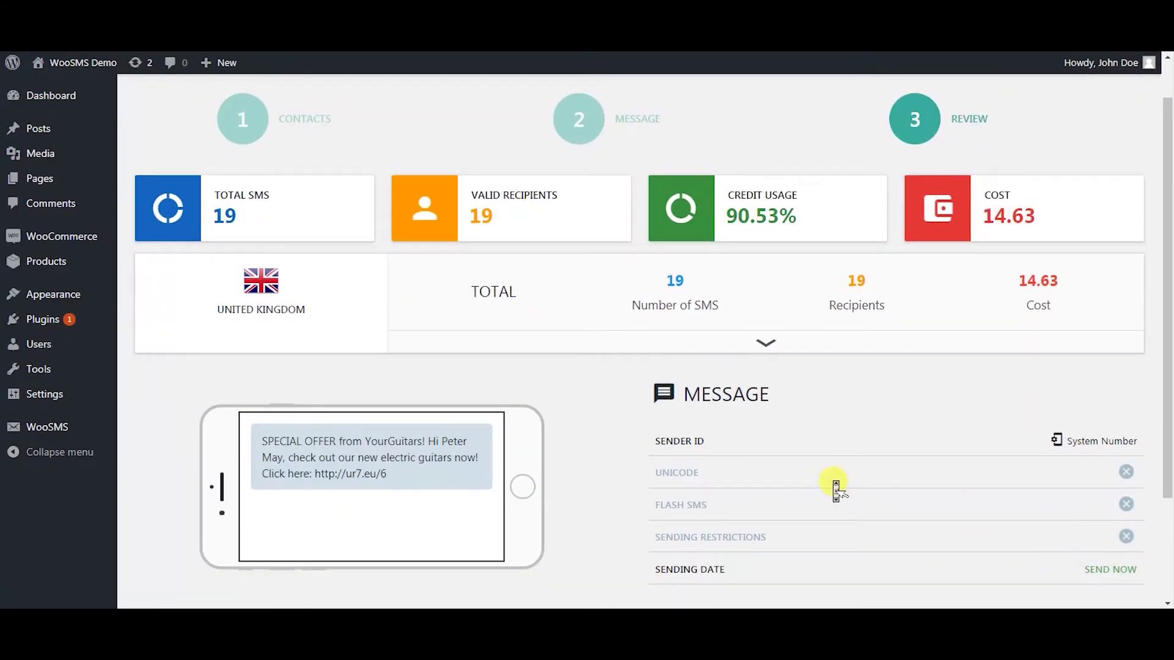
{"action": "scroll", "coordinate": [836, 490], "scroll_direction": "down", "scroll_amount": 3}
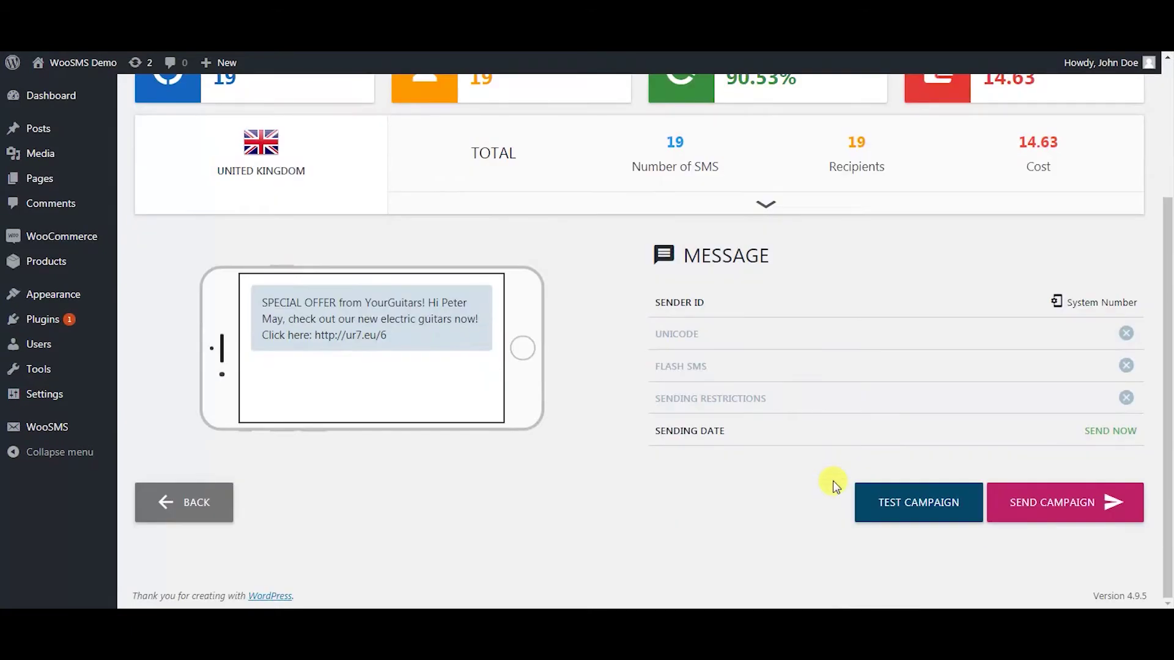
{"action": "left_click", "coordinate": [946, 502]}
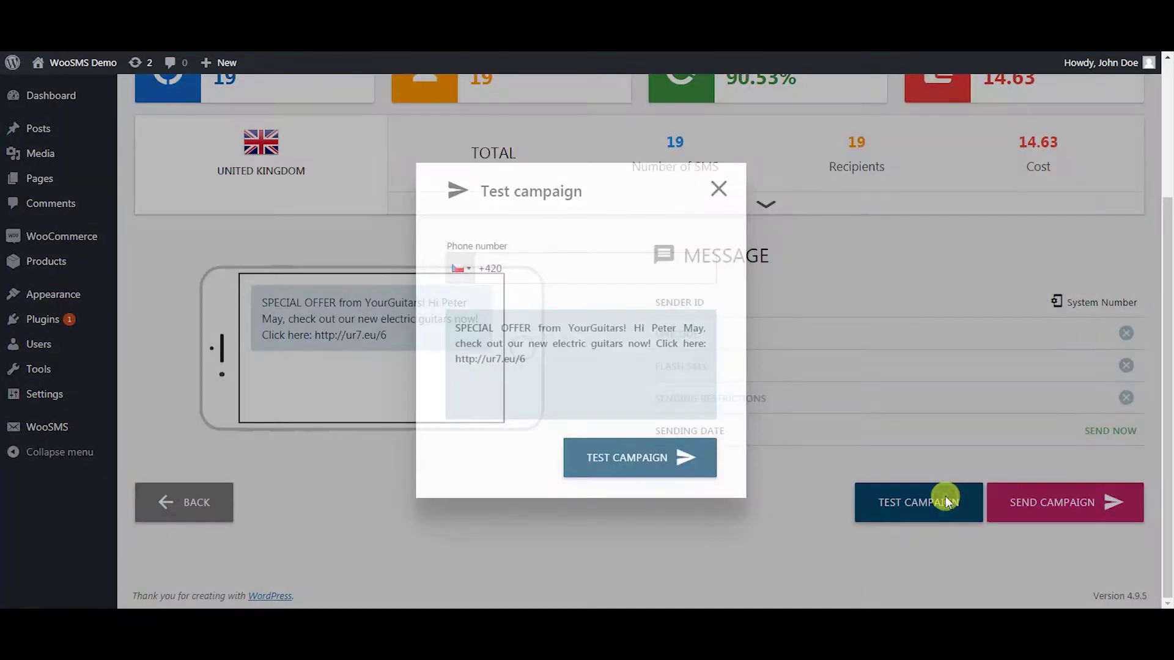
{"action": "left_click", "coordinate": [546, 268]}
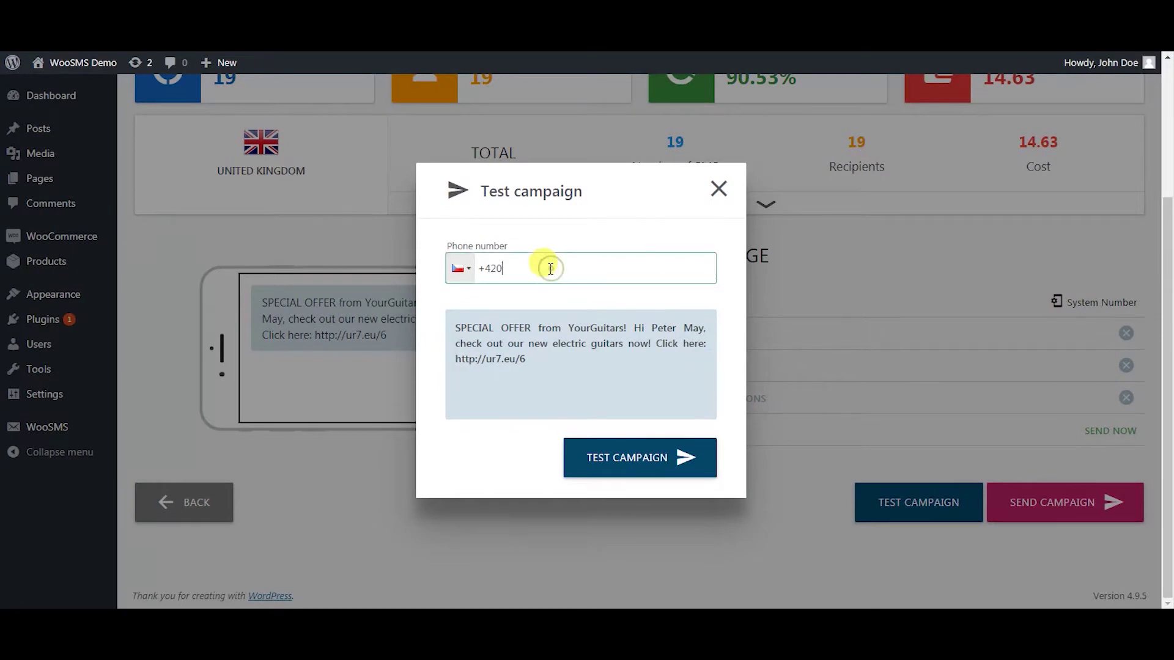
{"action": "left_click", "coordinate": [718, 190]}
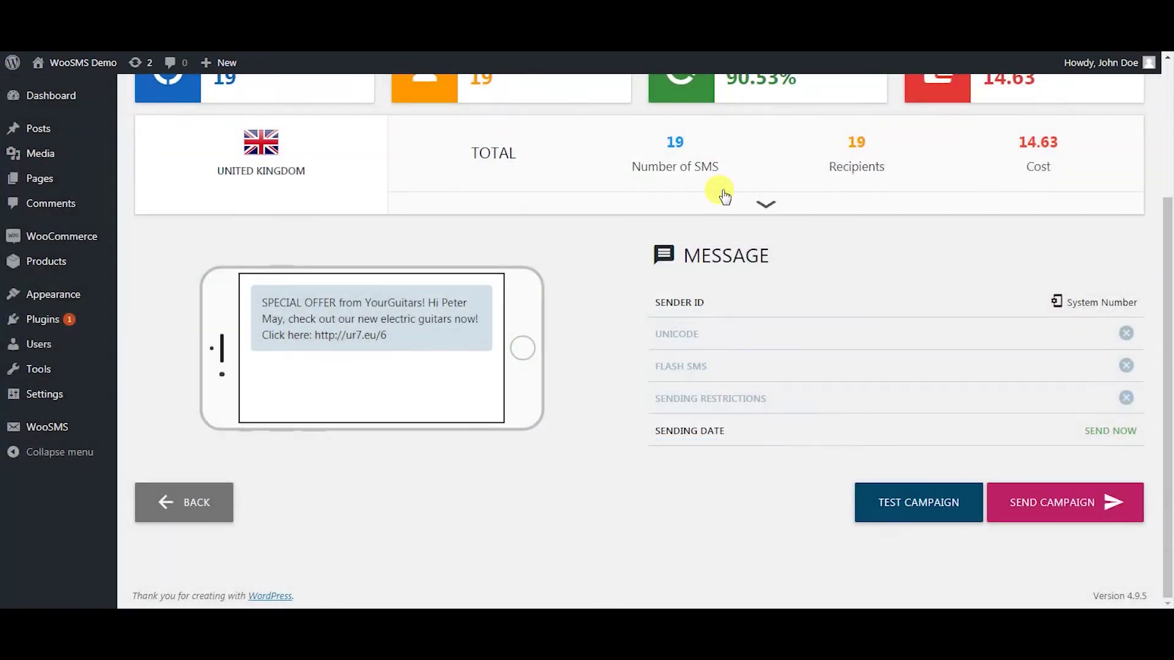
{"action": "left_click", "coordinate": [1031, 517]}
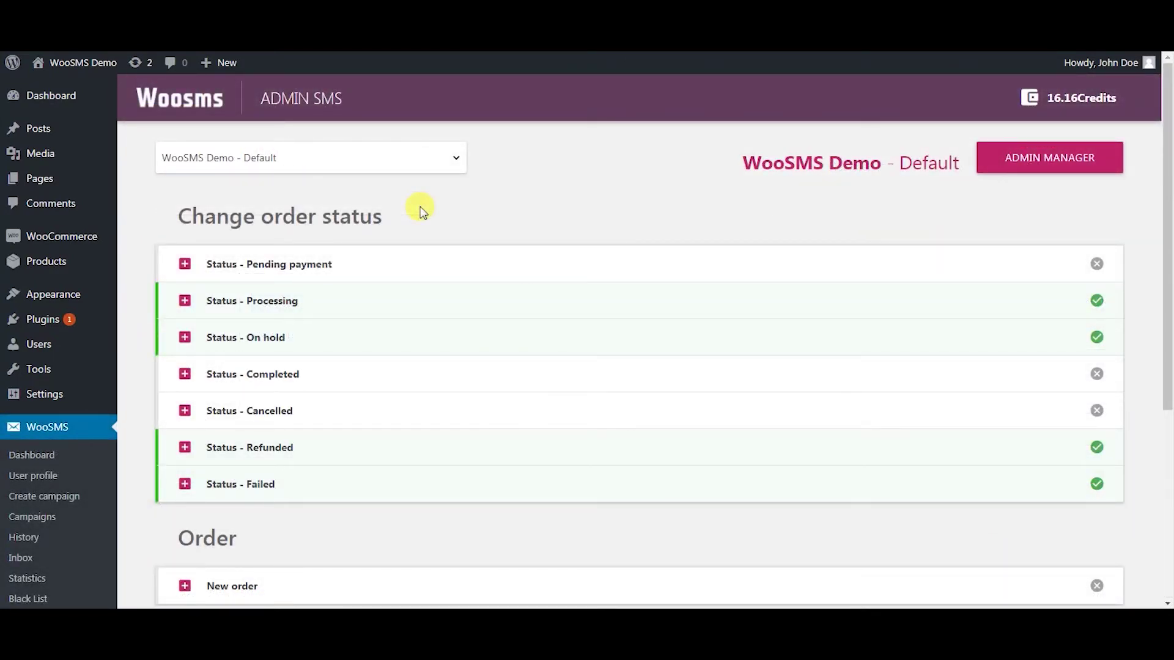
Step: Add ':' after <shop_name> in the admin New order SMS and switch it Active
{"action": "scroll", "coordinate": [422, 211], "scroll_direction": "down", "scroll_amount": 5}
{"action": "left_click", "coordinate": [323, 309]}
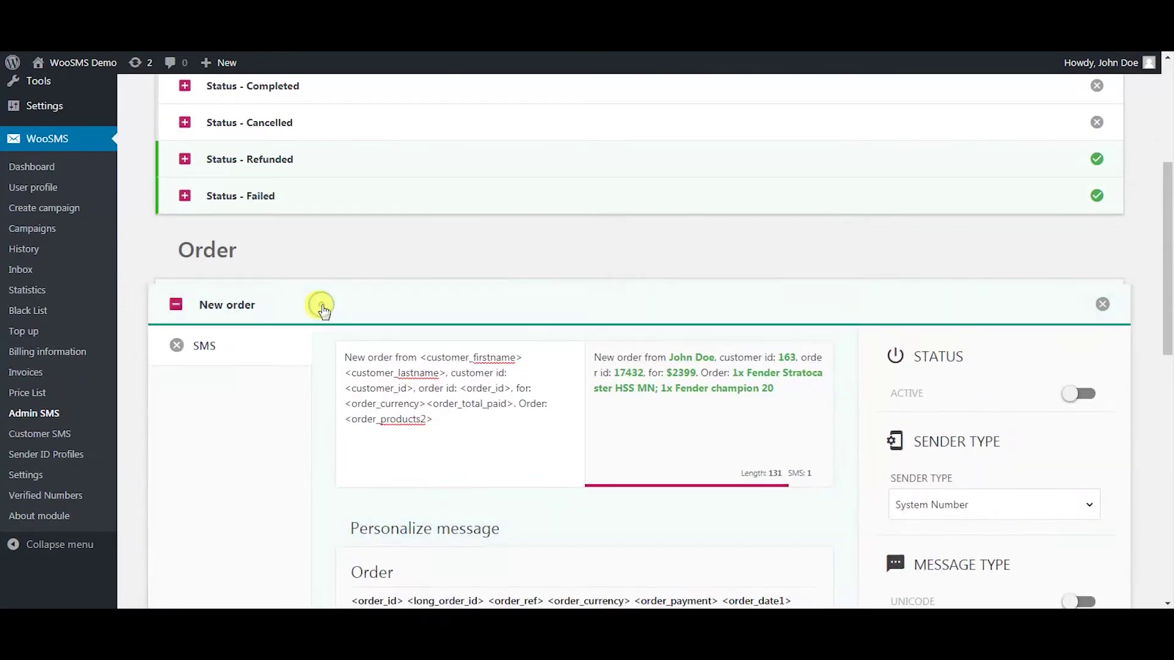
{"action": "scroll", "coordinate": [321, 310], "scroll_direction": "down", "scroll_amount": 3}
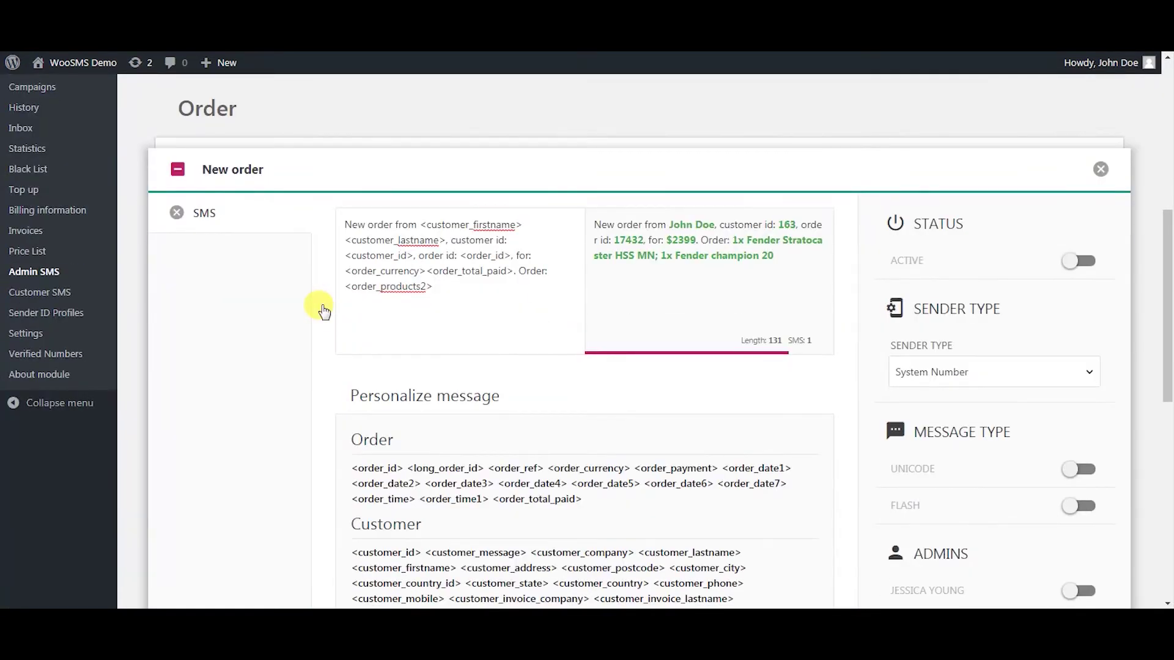
{"action": "scroll", "coordinate": [347, 221], "scroll_direction": "down", "scroll_amount": 8}
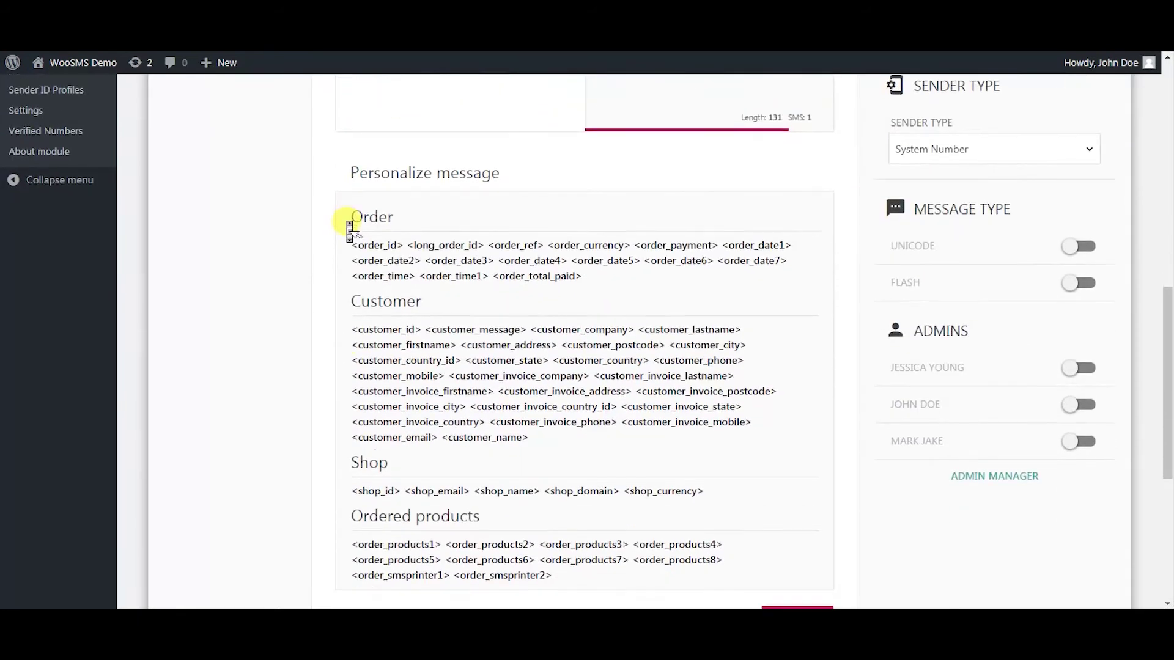
{"action": "scroll", "coordinate": [520, 314], "scroll_direction": "up", "scroll_amount": 10}
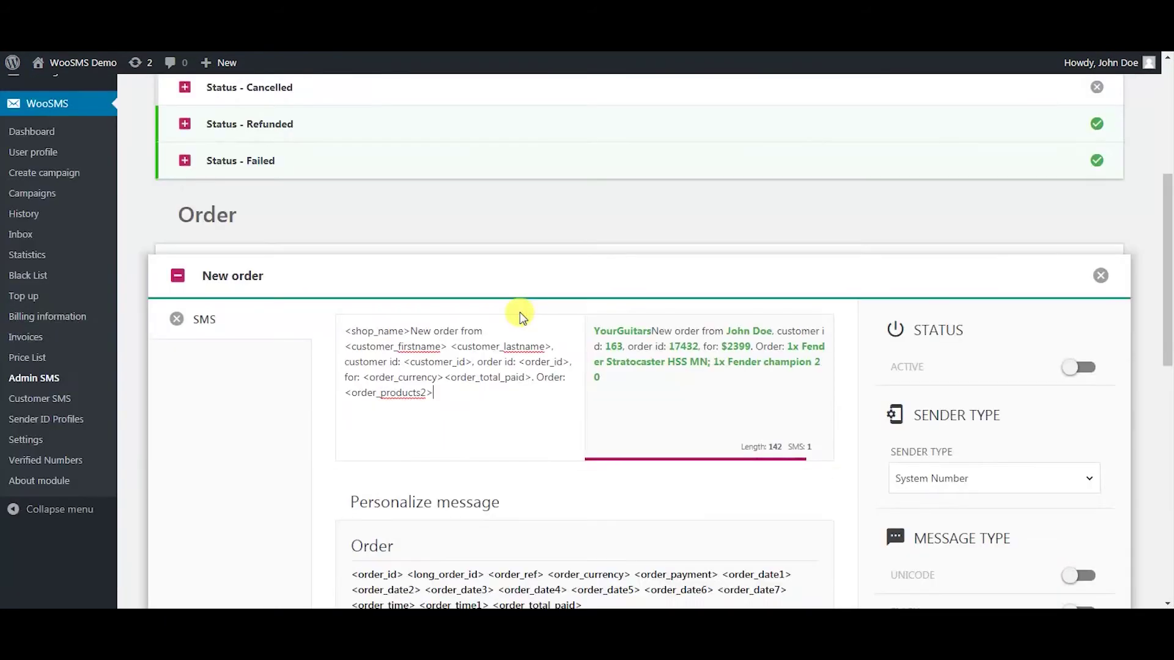
{"action": "left_click", "coordinate": [410, 331]}
{"action": "type", "text": ":"}
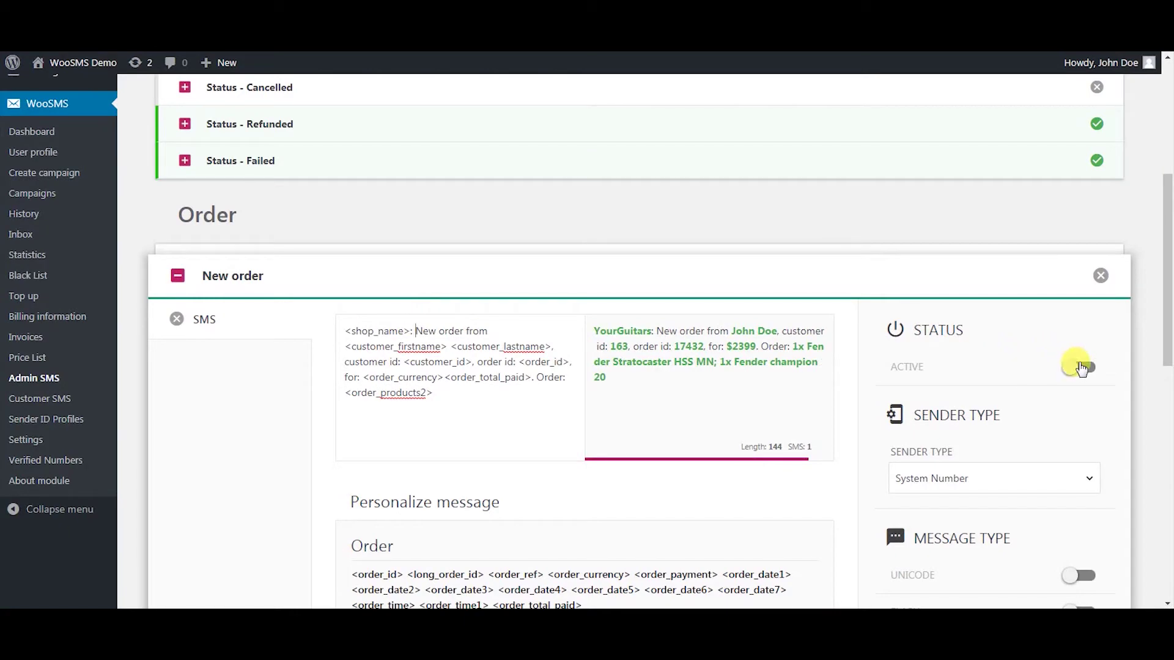
{"action": "left_click", "coordinate": [1070, 367]}
Step: Keep System Number as sender, enable the third listed admin as recipient, and save
{"action": "scroll", "coordinate": [1077, 366], "scroll_direction": "down", "scroll_amount": 2}
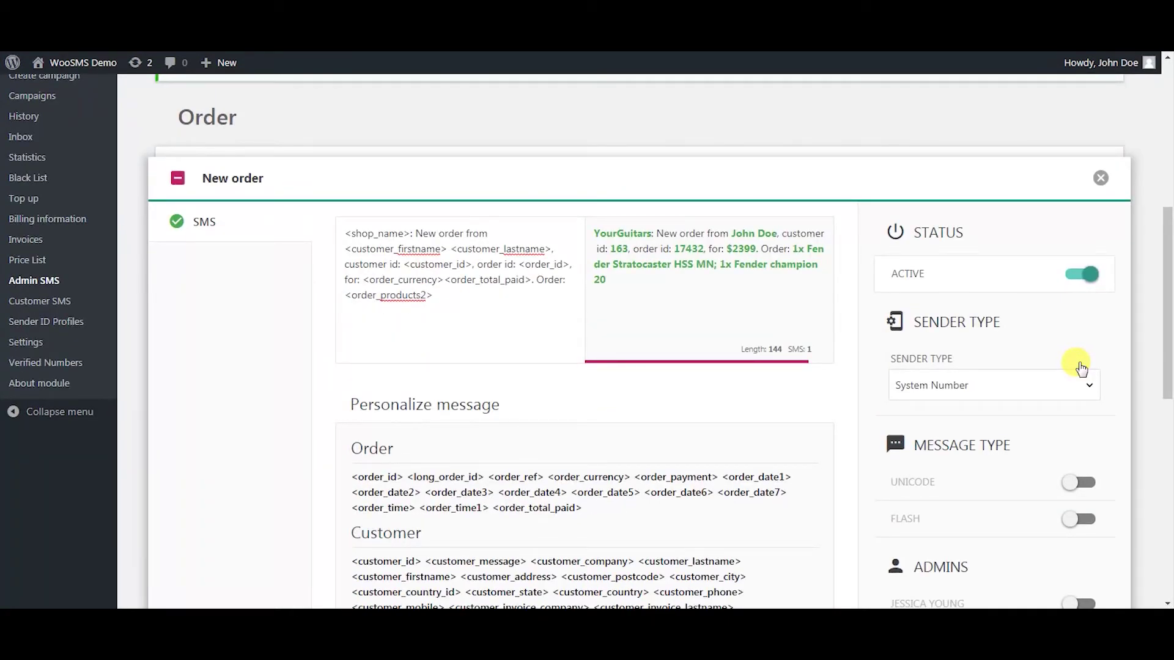
{"action": "left_click", "coordinate": [1064, 378]}
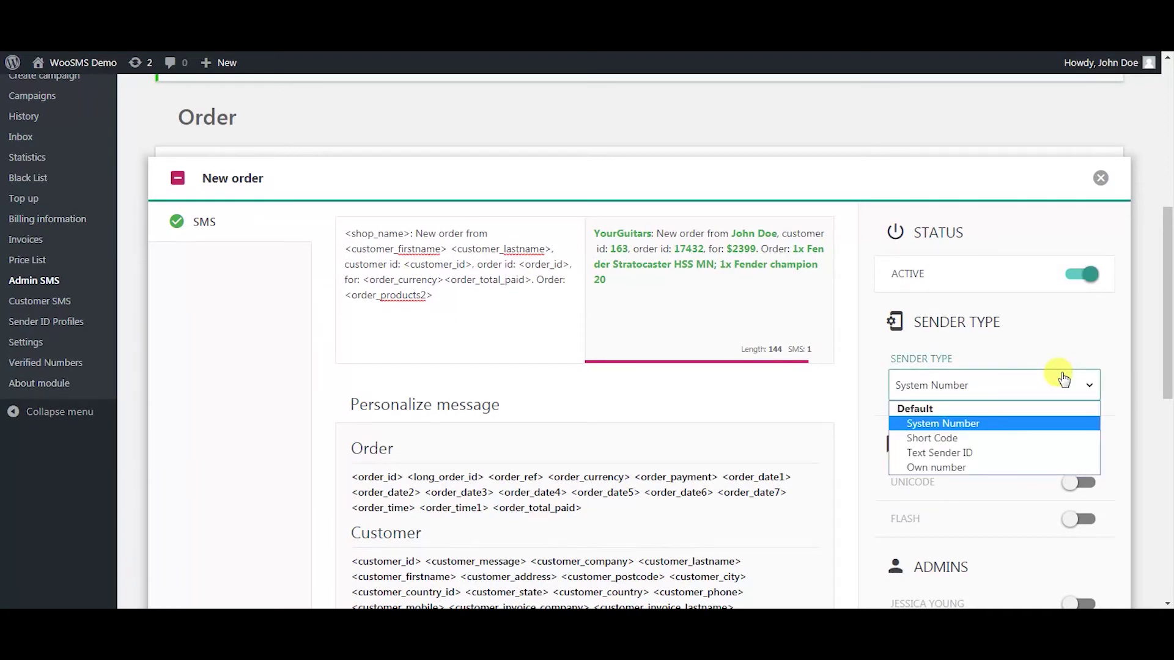
{"action": "left_click", "coordinate": [1064, 378]}
{"action": "scroll", "coordinate": [1064, 378], "scroll_direction": "down", "scroll_amount": 4}
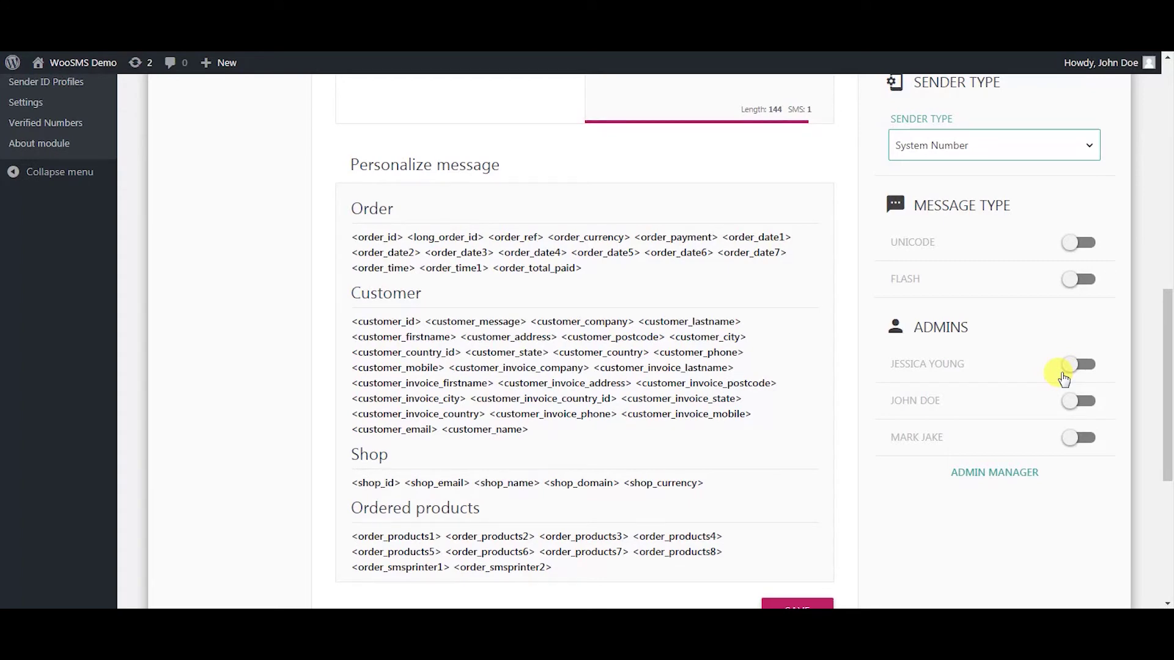
{"action": "left_click", "coordinate": [1079, 438]}
{"action": "scroll", "coordinate": [1076, 440], "scroll_direction": "down", "scroll_amount": 3}
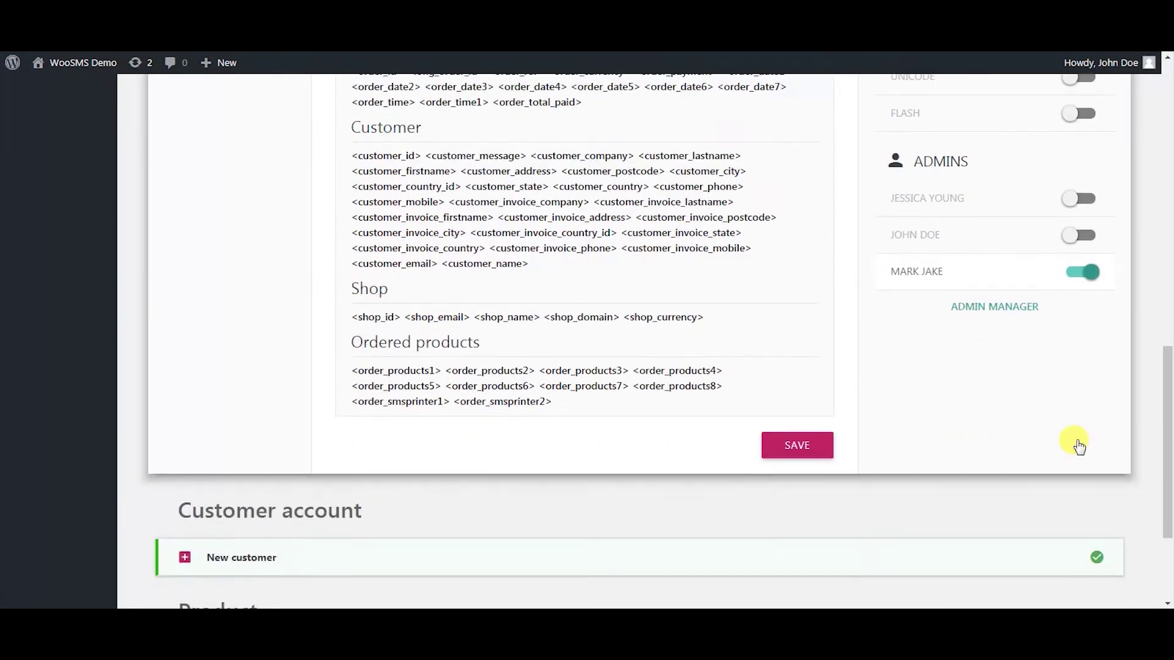
{"action": "left_click", "coordinate": [822, 441]}
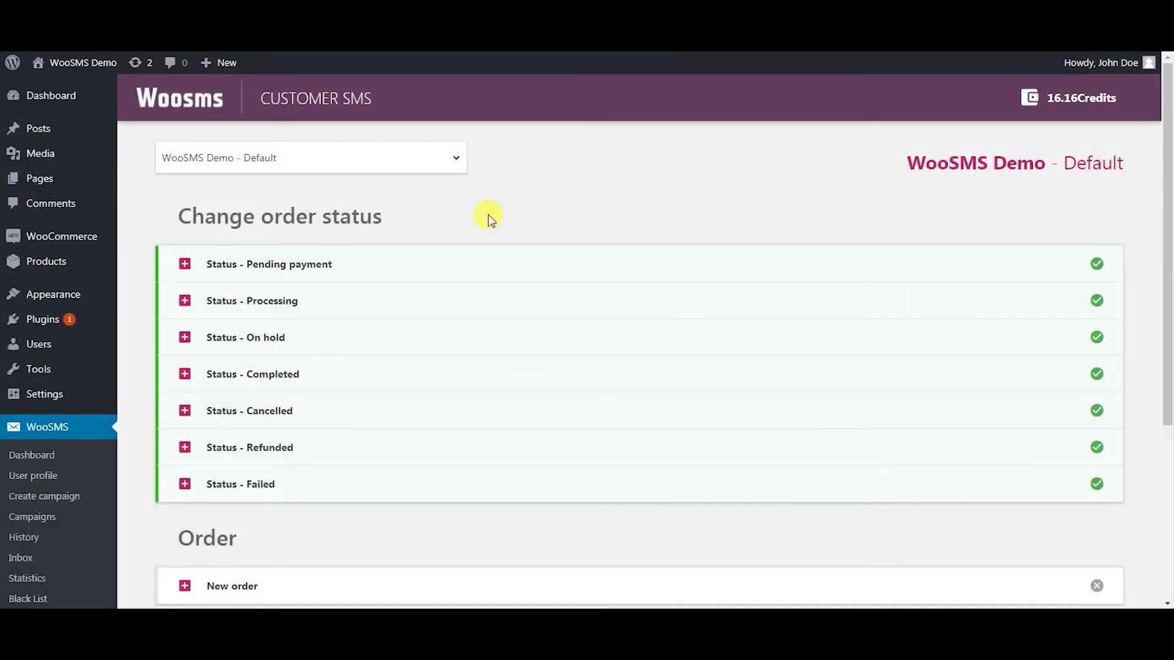
Step: Make the customer New order SMS read 'Thank you for your order, <customer_firstname>.' and activate it
{"action": "left_click", "coordinate": [276, 580]}
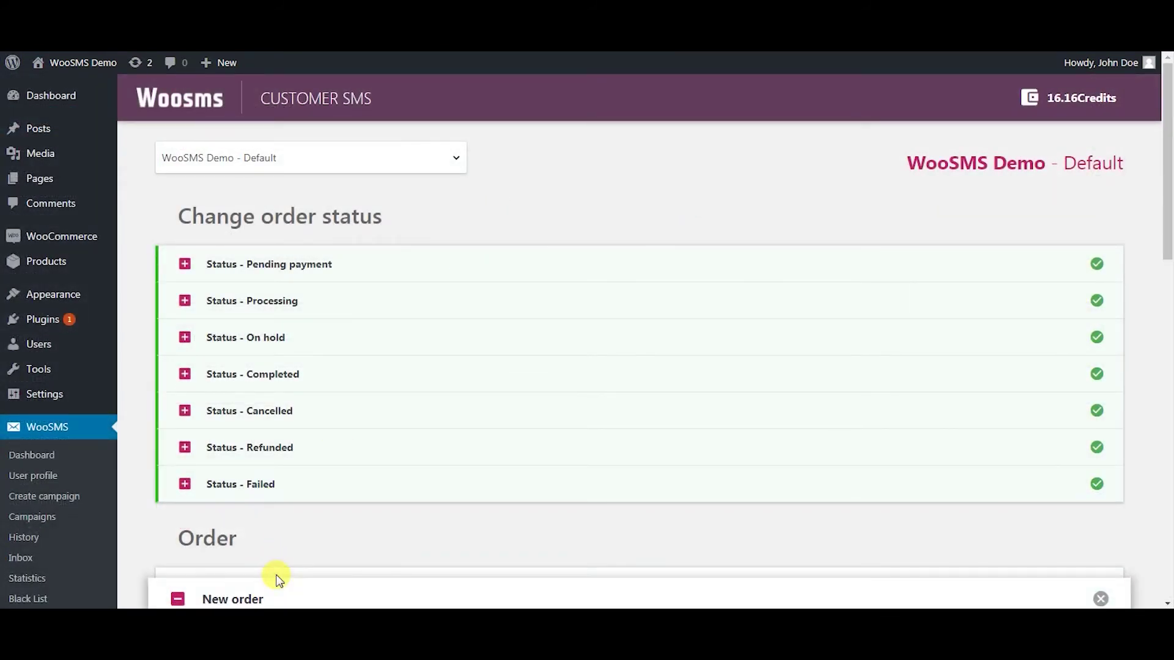
{"action": "scroll", "coordinate": [278, 581], "scroll_direction": "down", "scroll_amount": 4}
{"action": "scroll", "coordinate": [409, 385], "scroll_direction": "down", "scroll_amount": 2}
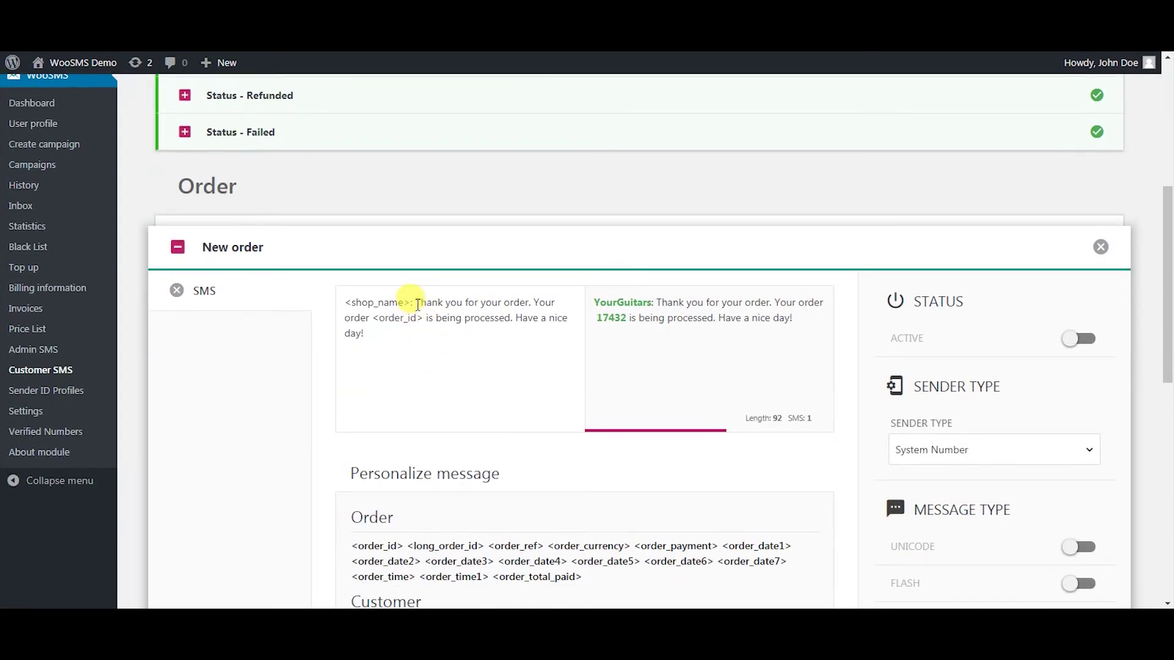
{"action": "left_click", "coordinate": [530, 302]}
{"action": "type", "text": ","}
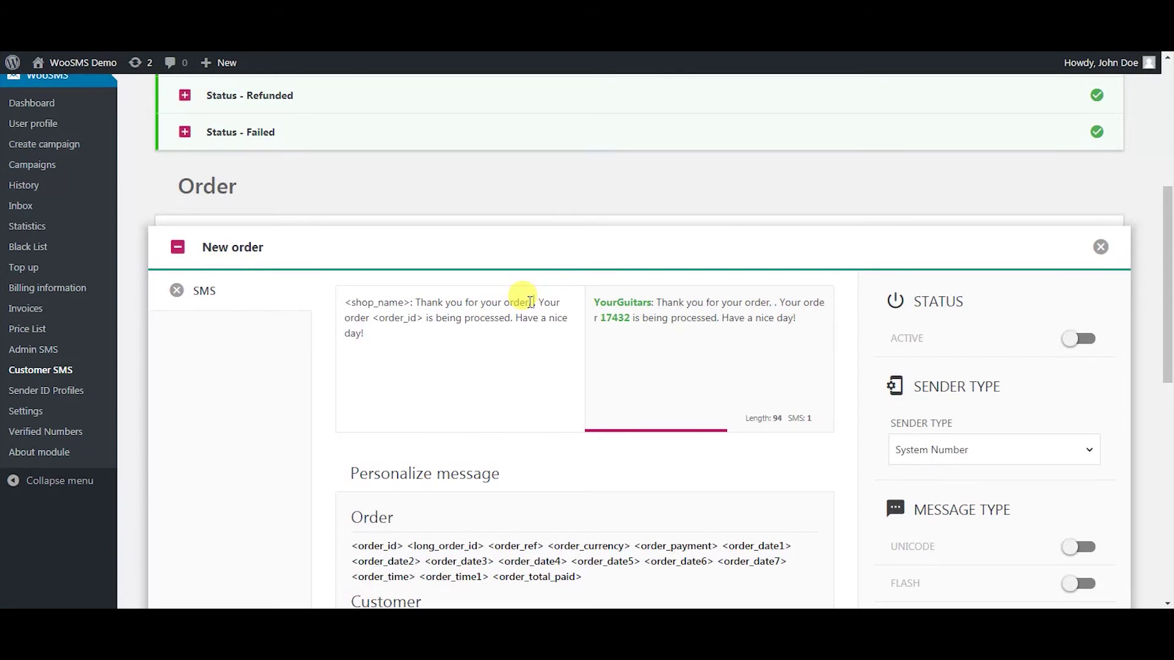
{"action": "scroll", "coordinate": [526, 299], "scroll_direction": "down", "scroll_amount": 2}
{"action": "left_click", "coordinate": [406, 518]}
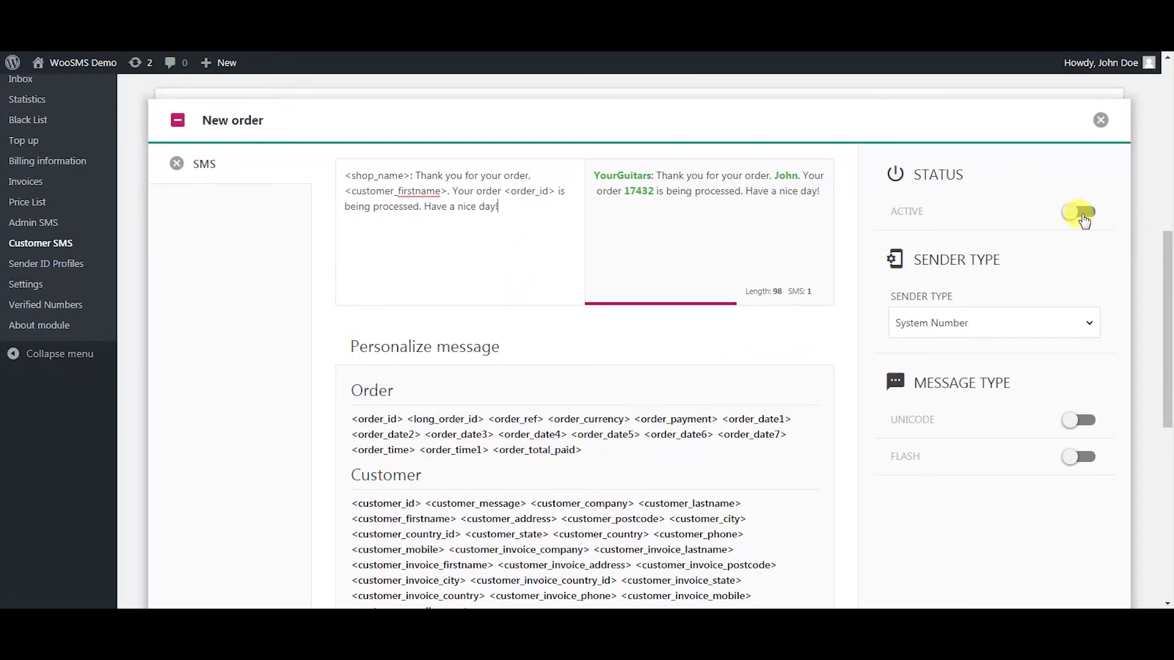
{"action": "left_click", "coordinate": [1084, 217]}
{"action": "scroll", "coordinate": [1083, 218], "scroll_direction": "down", "scroll_amount": 1}
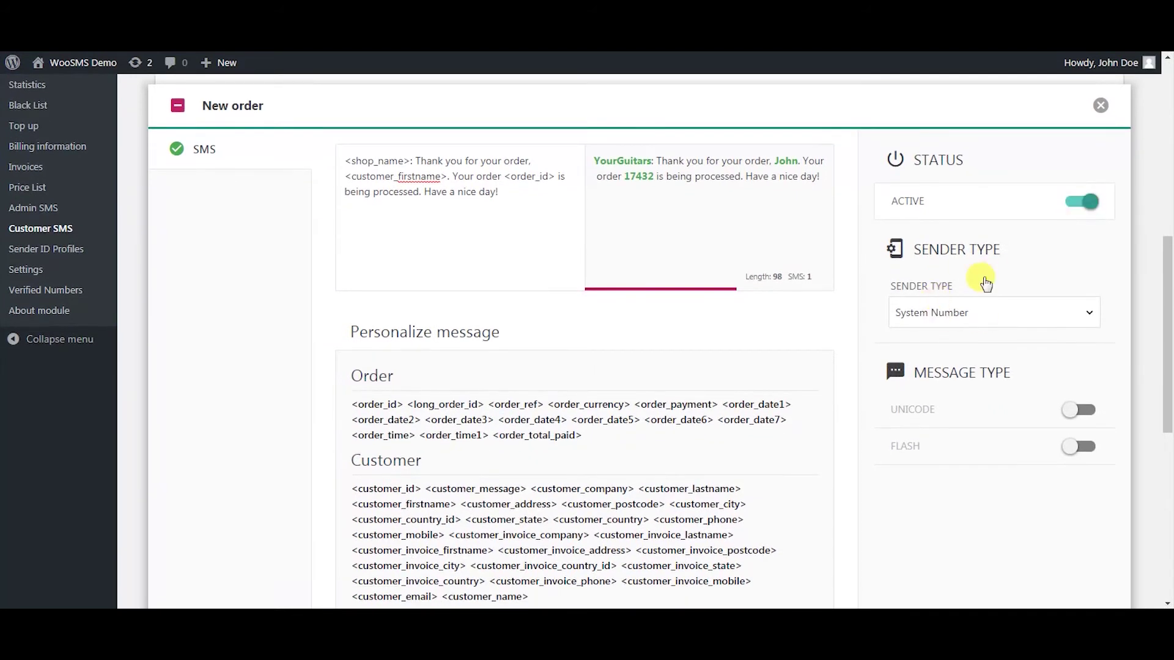
{"action": "scroll", "coordinate": [1012, 322], "scroll_direction": "down", "scroll_amount": 3}
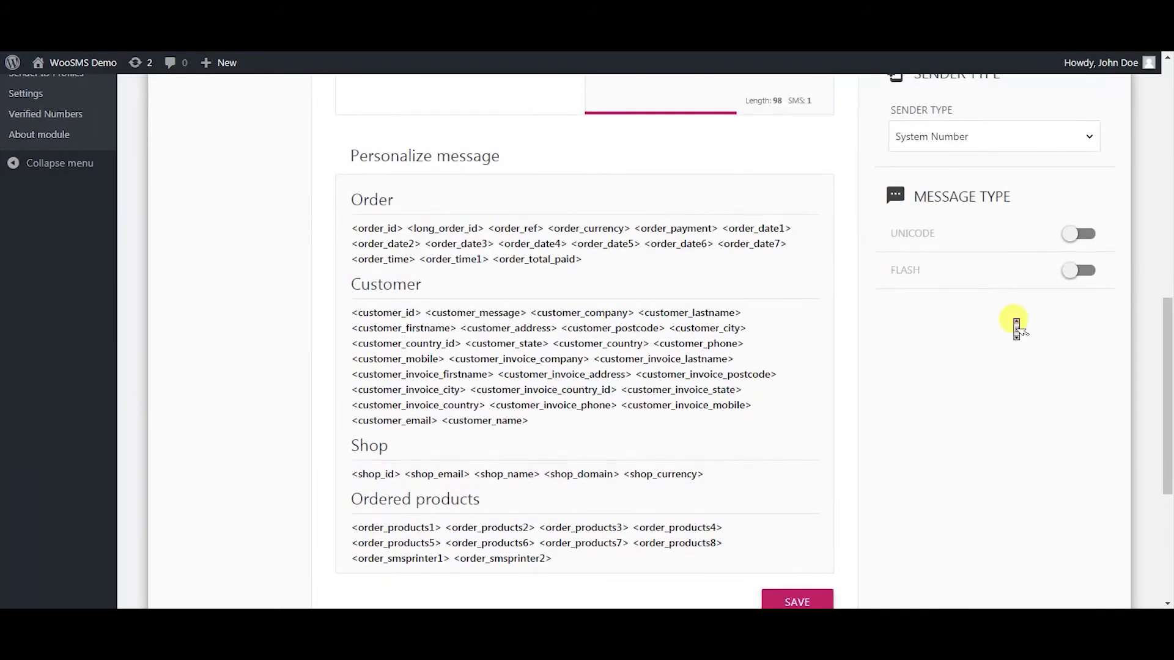
{"action": "scroll", "coordinate": [1012, 318], "scroll_direction": "down", "scroll_amount": 2}
Step: Save the New order template and add the Services, Extensions and Routes charts to Statistics
{"action": "left_click", "coordinate": [822, 470]}
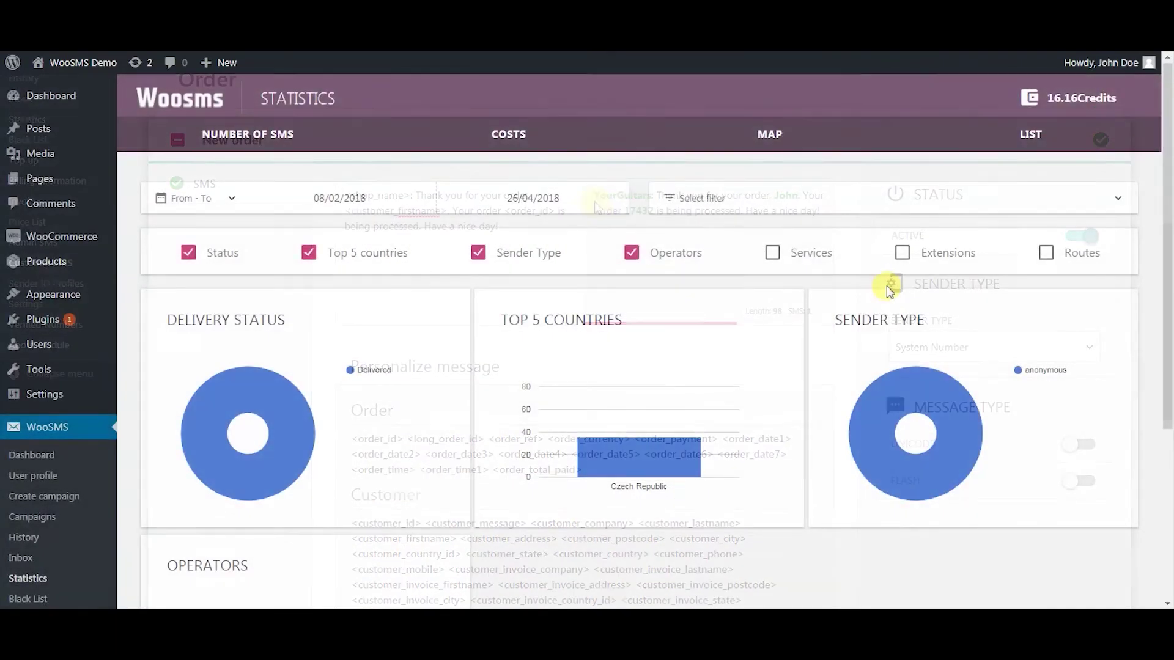
{"action": "left_click", "coordinate": [810, 254]}
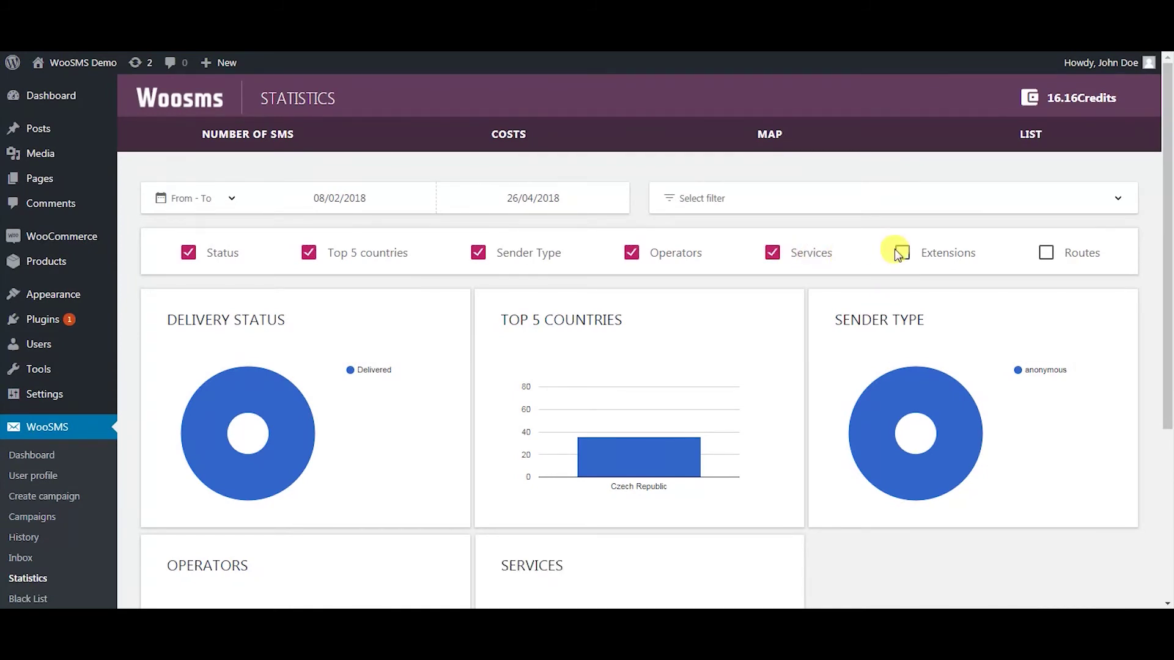
{"action": "left_click", "coordinate": [902, 253]}
{"action": "left_click", "coordinate": [1047, 253]}
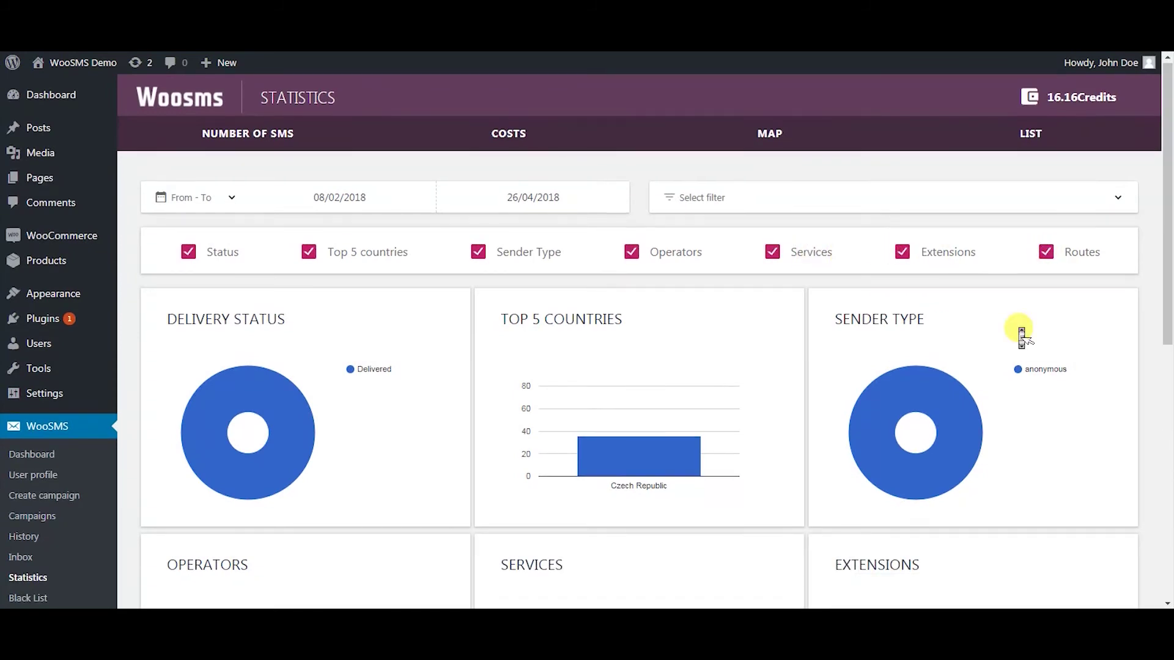
{"action": "scroll", "coordinate": [1019, 332], "scroll_direction": "down", "scroll_amount": 3}
{"action": "scroll", "coordinate": [1020, 332], "scroll_direction": "down", "scroll_amount": 3}
{"action": "scroll", "coordinate": [1020, 333], "scroll_direction": "up", "scroll_amount": 6}
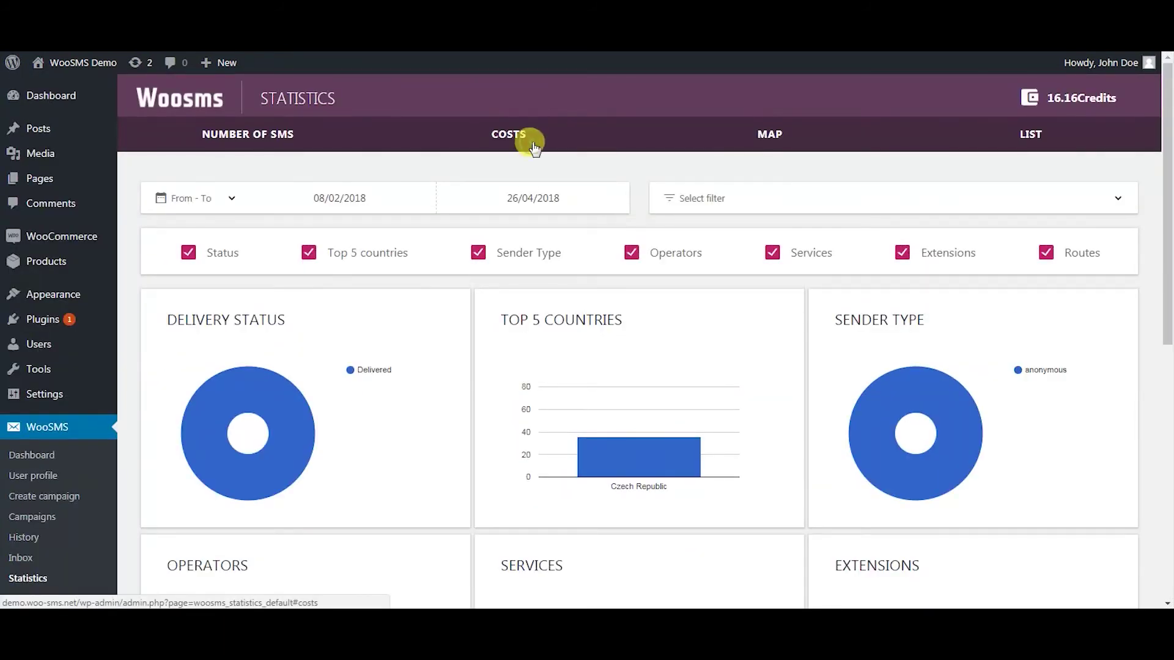
{"action": "scroll", "coordinate": [600, 183], "scroll_direction": "down", "scroll_amount": 5}
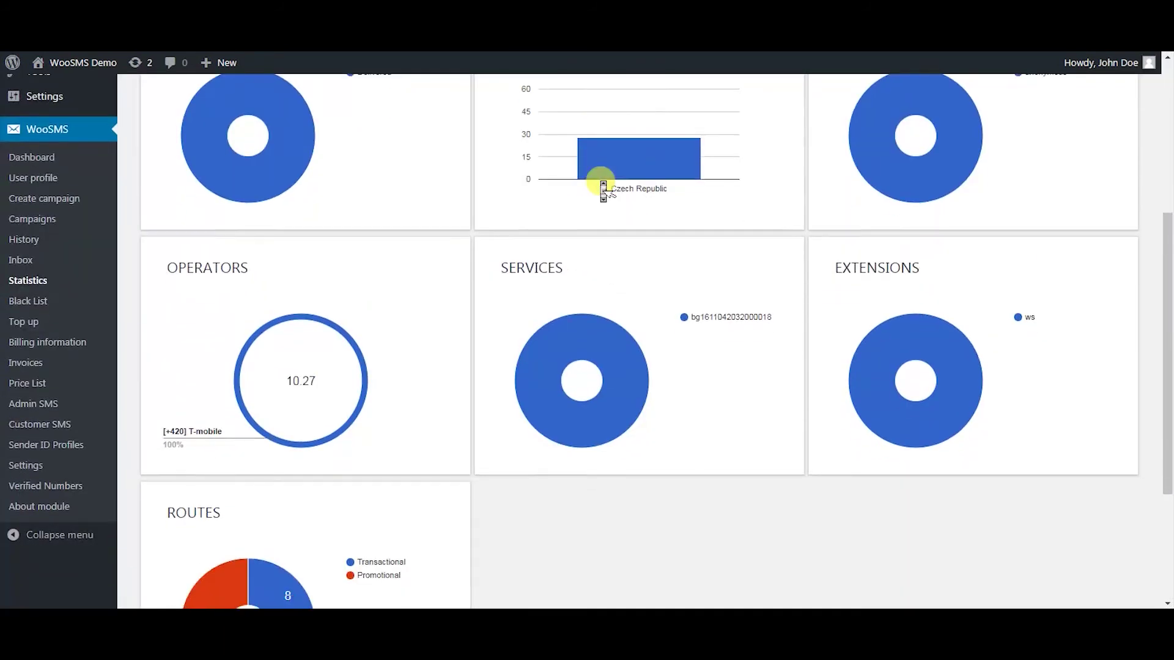
{"action": "scroll", "coordinate": [600, 183], "scroll_direction": "up", "scroll_amount": 5}
Step: View the world map of sent SMS, with Czech Republic highlighted
{"action": "left_click", "coordinate": [760, 132]}
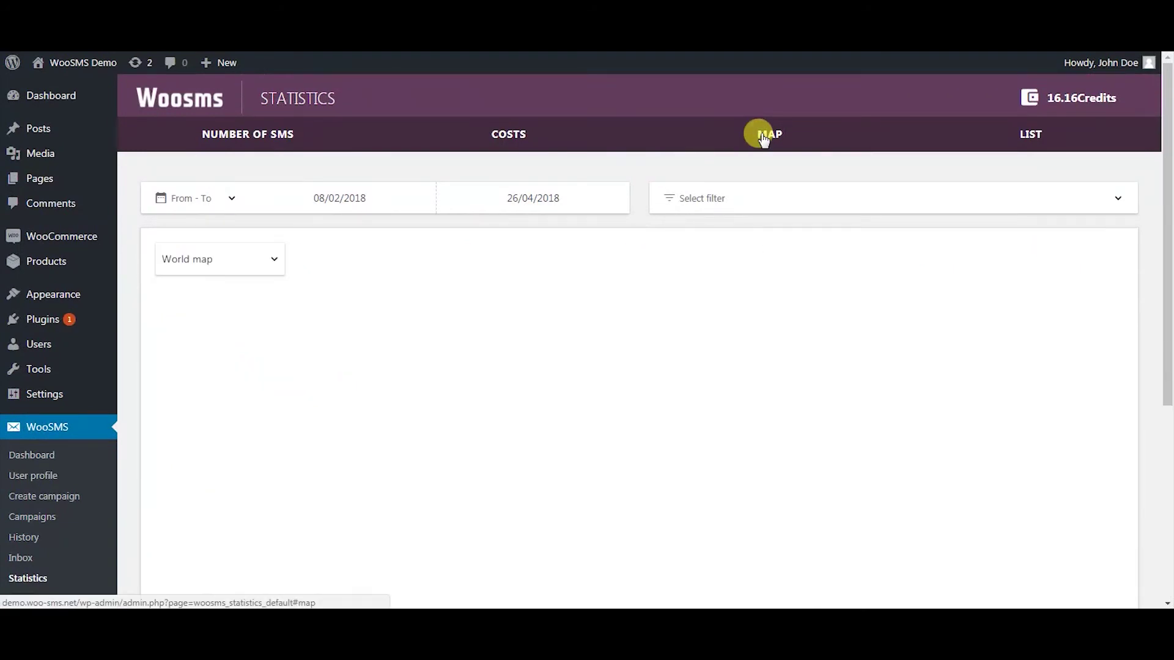
{"action": "scroll", "coordinate": [742, 193], "scroll_direction": "down", "scroll_amount": 3}
{"action": "scroll", "coordinate": [743, 202], "scroll_direction": "down", "scroll_amount": 1}
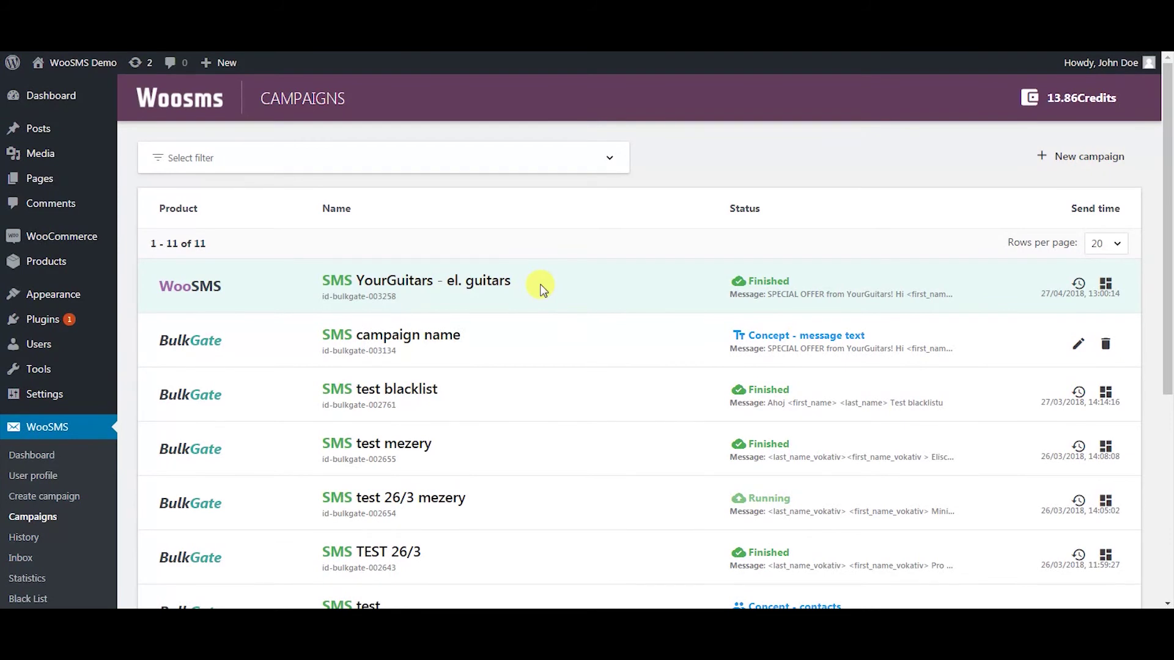
Step: Check the YourGuitars - el. guitars campaign dashboard, then expand its one delivered SMS in history
{"action": "left_click", "coordinate": [1106, 285]}
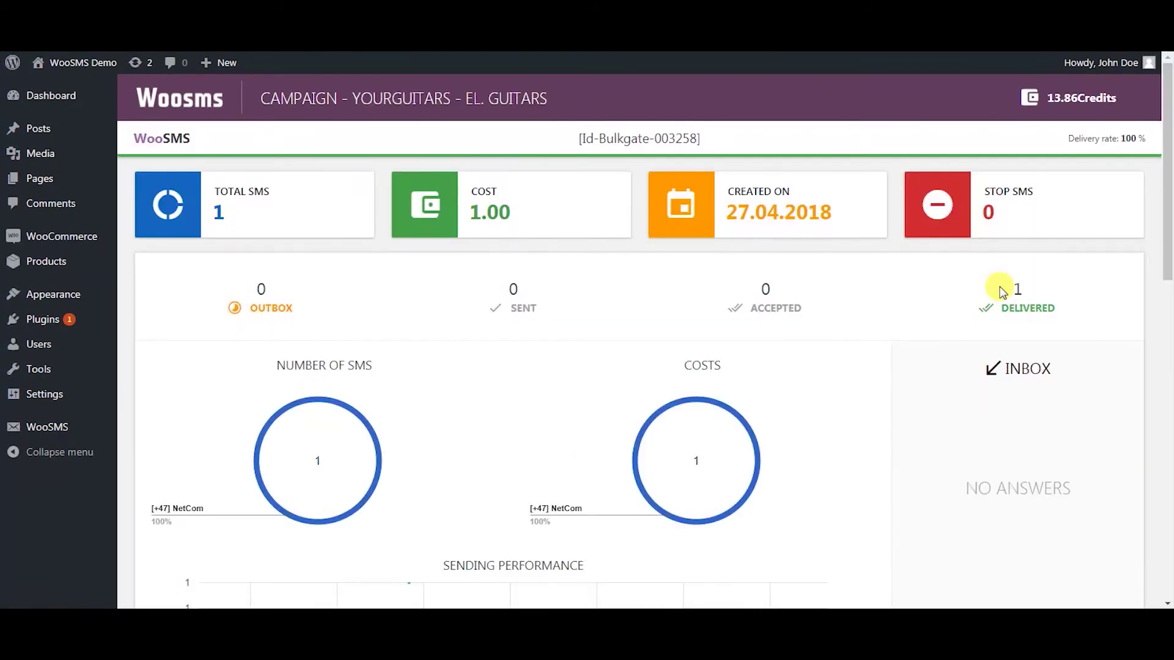
{"action": "middle_click", "coordinate": [1002, 296]}
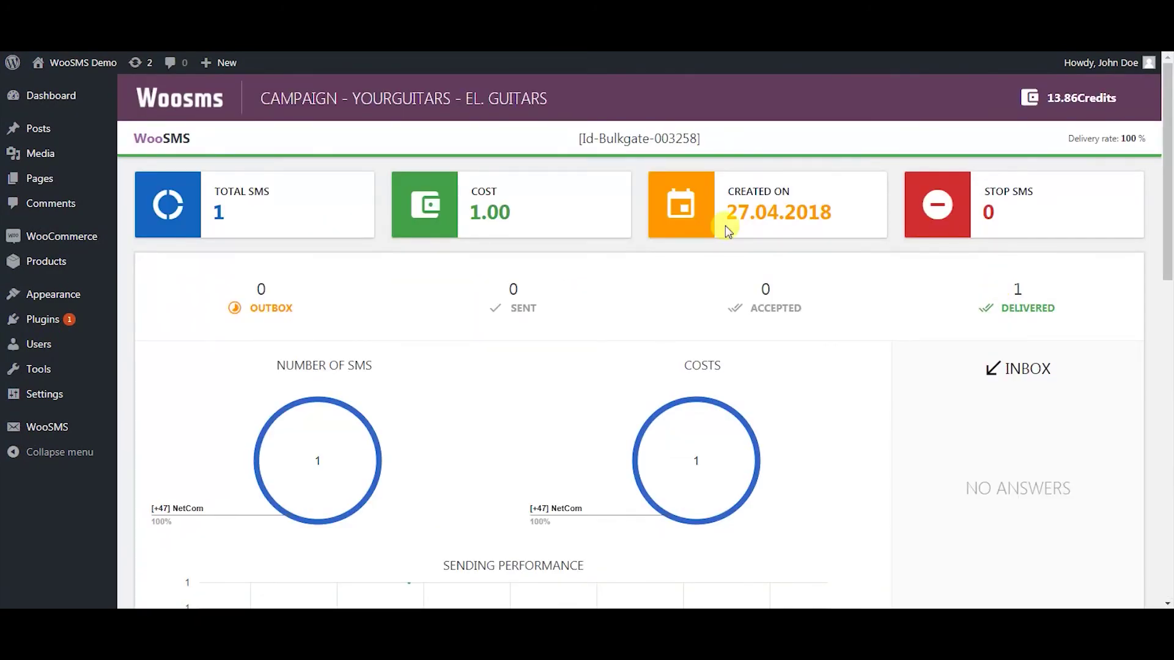
{"action": "key", "text": "alt+Left"}
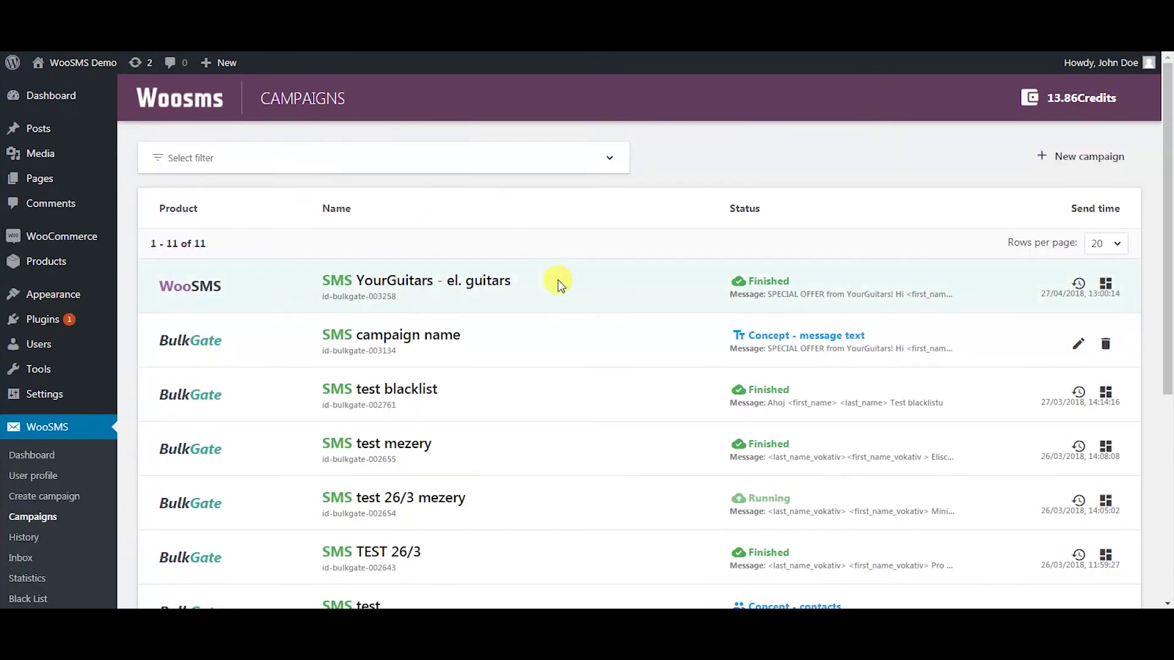
{"action": "left_click", "coordinate": [1077, 283]}
{"action": "left_click", "coordinate": [646, 299]}
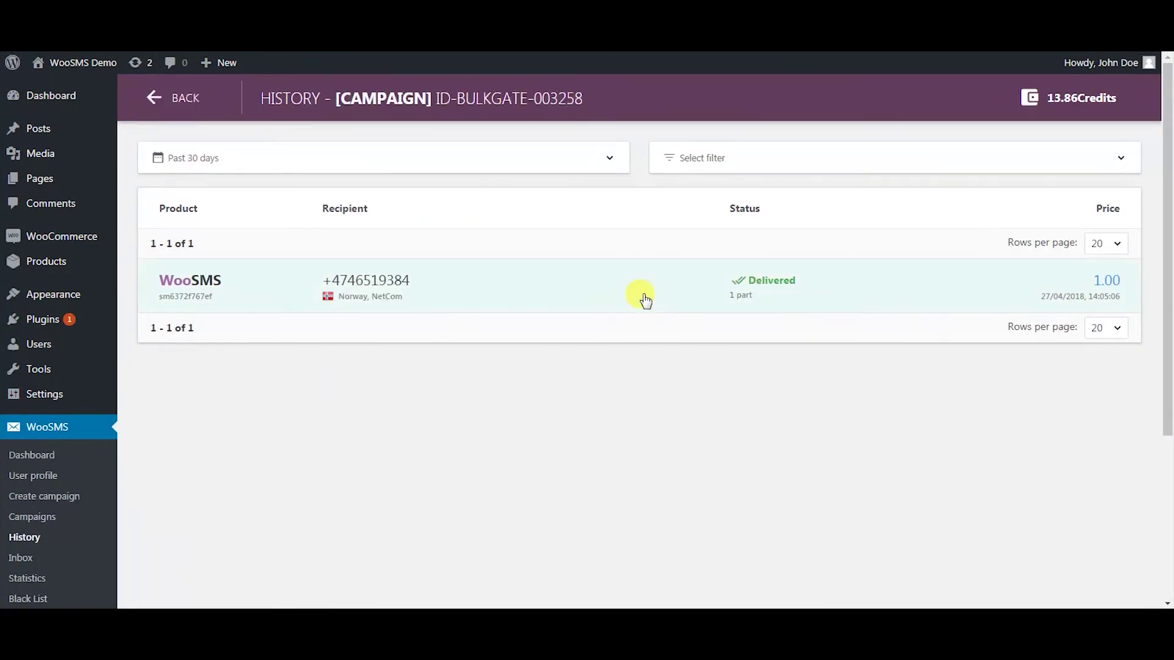
{"action": "left_click", "coordinate": [645, 300]}
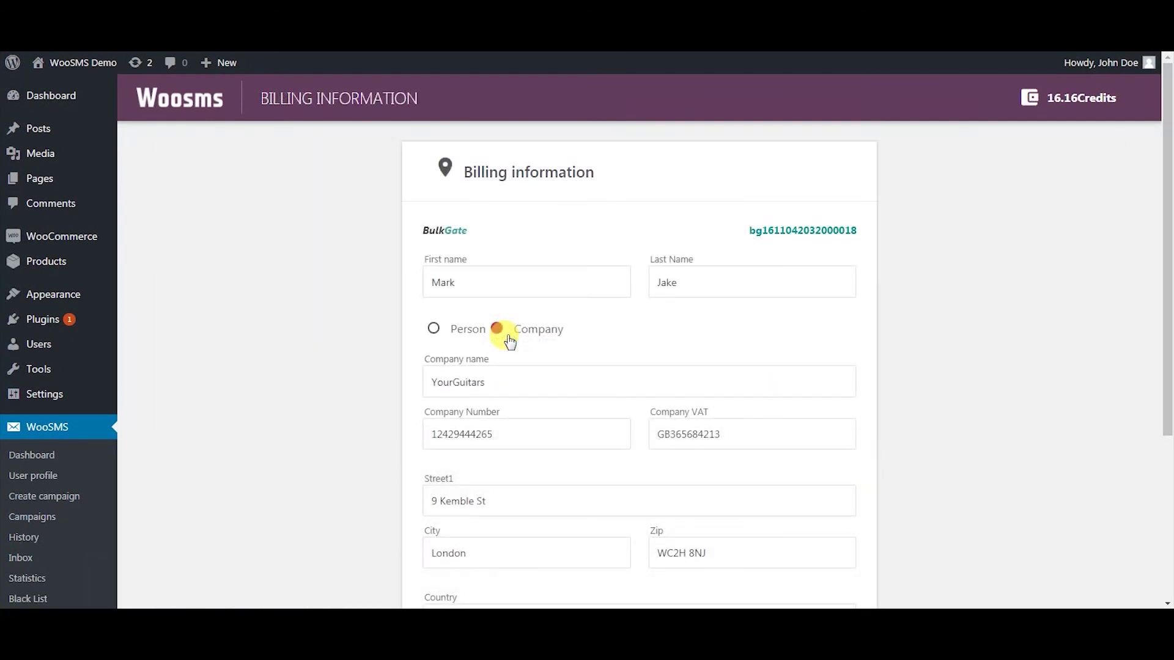
Step: In Billing information, switch the billing type to Person and back to Company
{"action": "scroll", "coordinate": [507, 338], "scroll_direction": "down", "scroll_amount": 2}
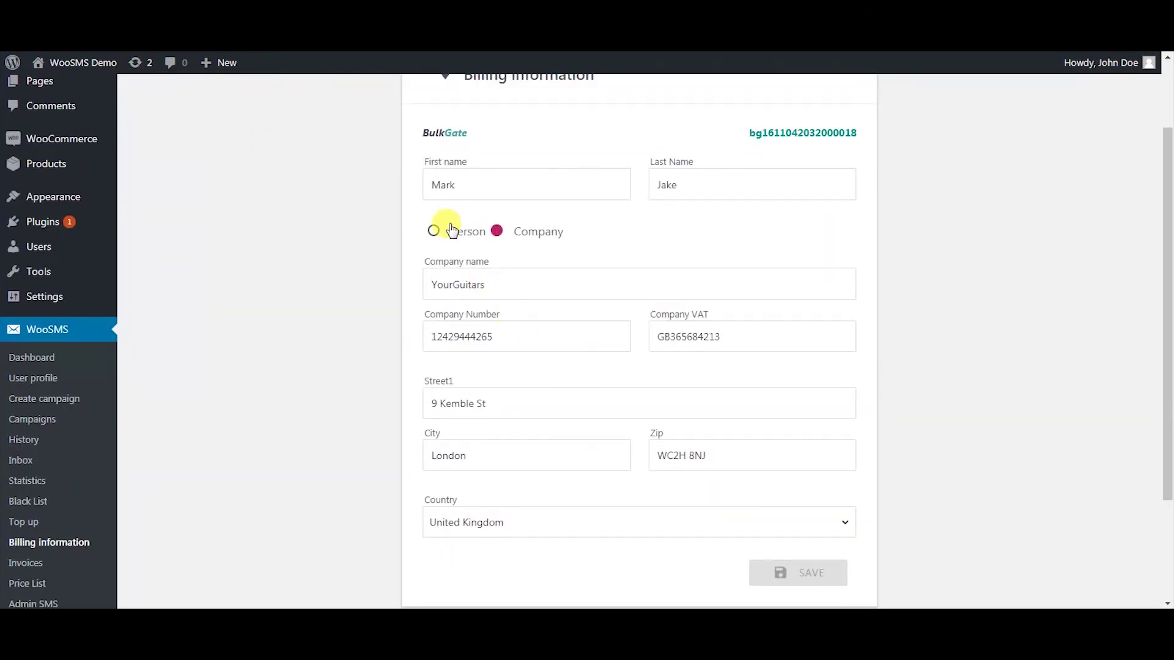
{"action": "left_click", "coordinate": [451, 231]}
{"action": "left_click", "coordinate": [524, 231]}
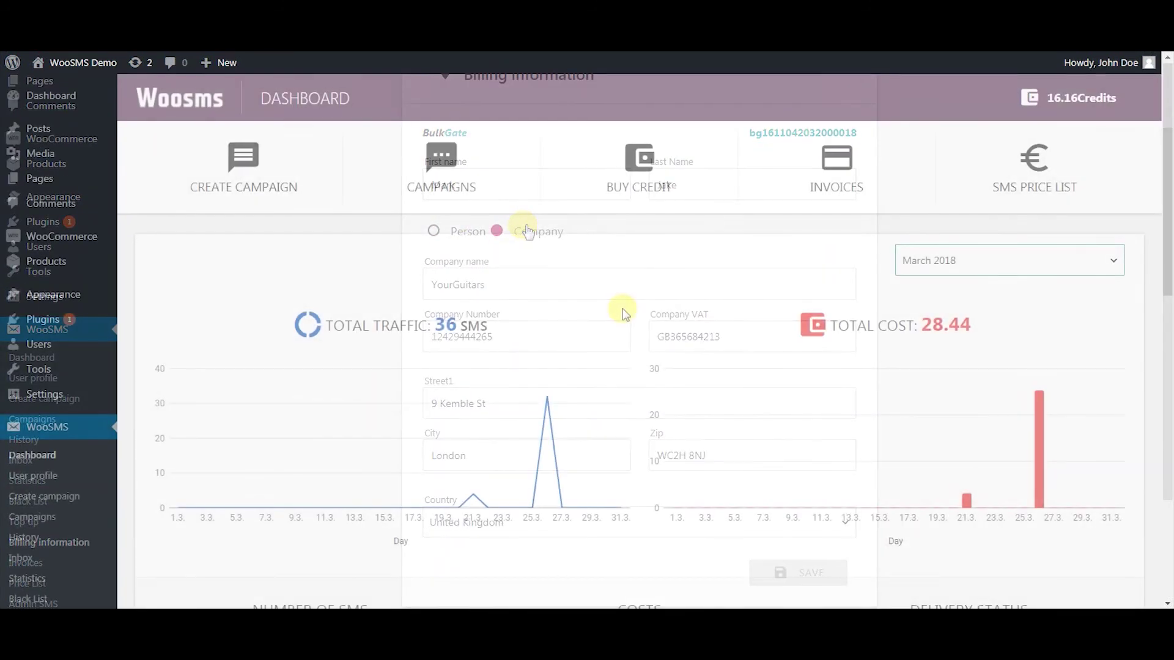